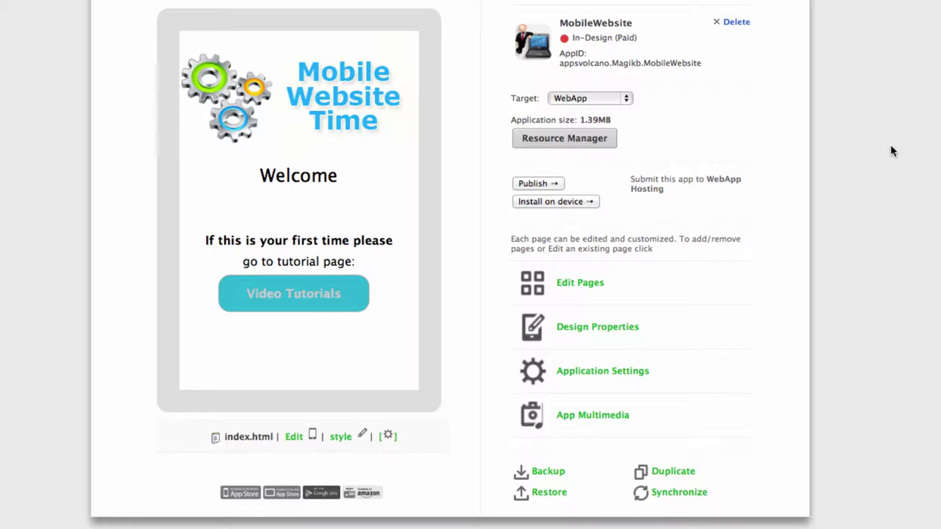
Open the page list of the Mobile Website Time app from its dashboard.
{"action": "left_click", "coordinate": [580, 285]}
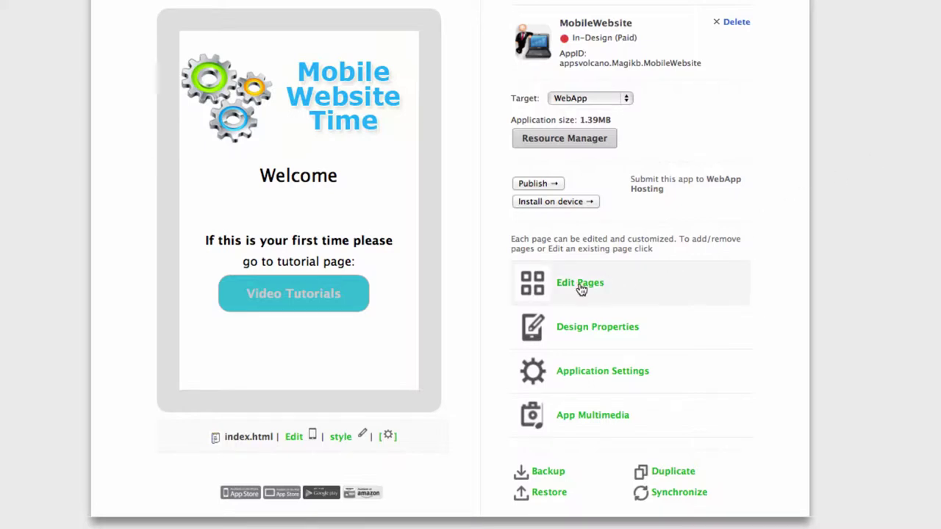
Preview the contact_us.html and our_services.html pages in the page list.
{"action": "scroll", "coordinate": [840, 269], "scroll_direction": "down", "scroll_amount": 5}
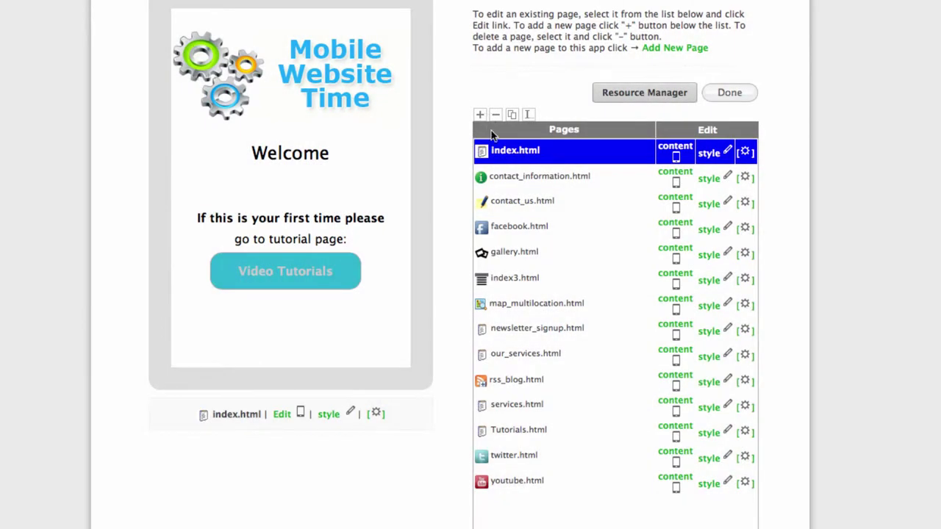
{"action": "left_click", "coordinate": [518, 201]}
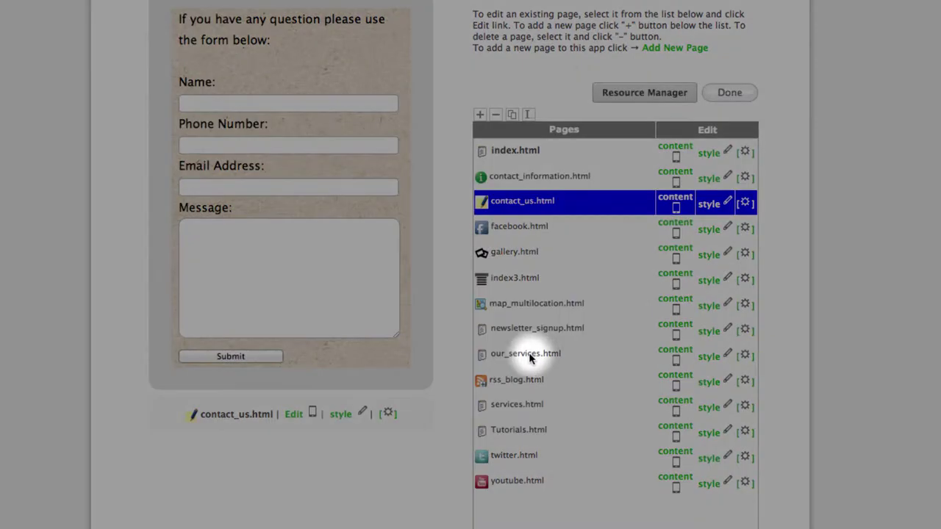
{"action": "left_click", "coordinate": [528, 355]}
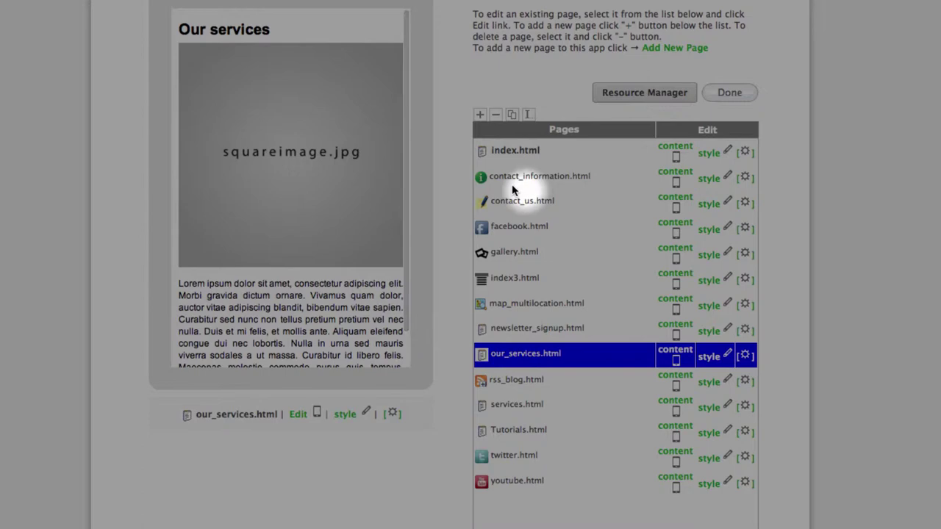
{"action": "scroll", "coordinate": [848, 175], "scroll_direction": "down", "scroll_amount": 2}
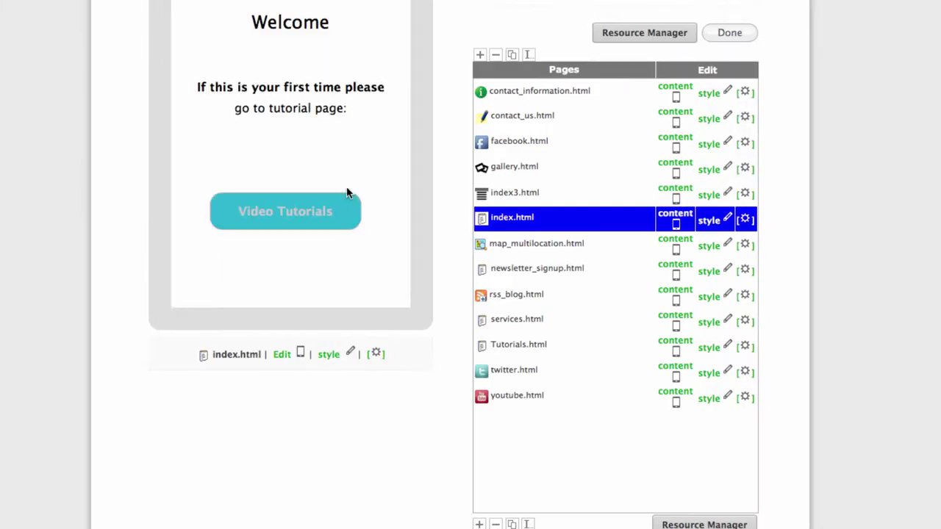
{"action": "scroll", "coordinate": [794, 81], "scroll_direction": "up", "scroll_amount": 2}
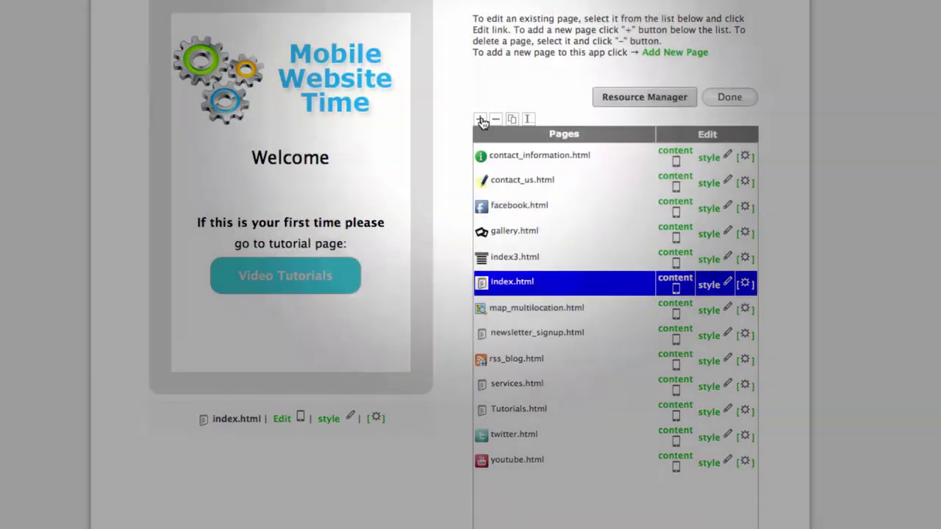
Add a new page and pick the Head Letter HTML template from the grid view.
{"action": "left_click", "coordinate": [478, 120]}
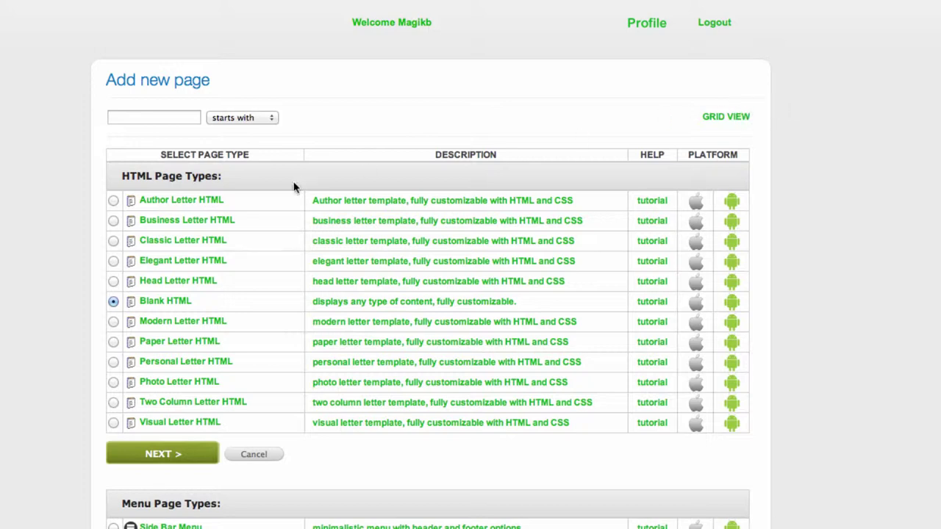
{"action": "left_click_drag", "start_coordinate": [123, 175], "coordinate": [221, 176]}
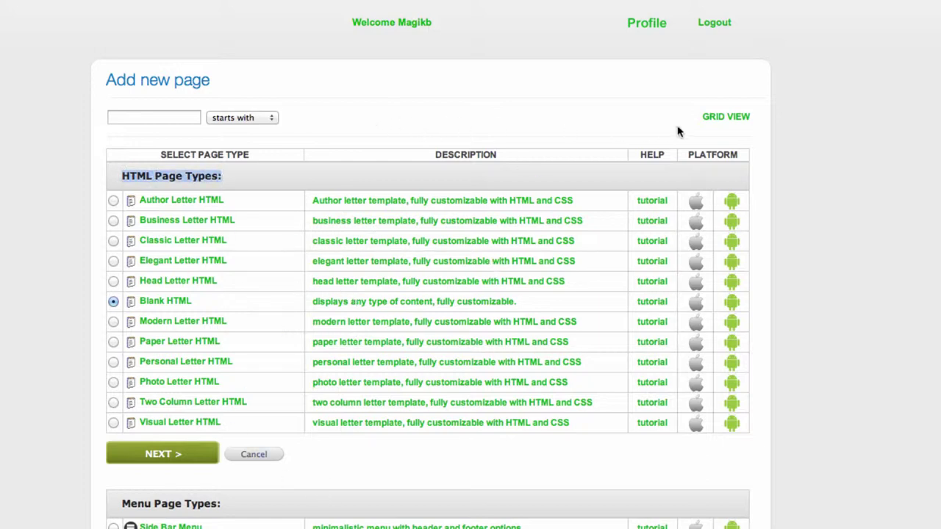
{"action": "left_click", "coordinate": [718, 125]}
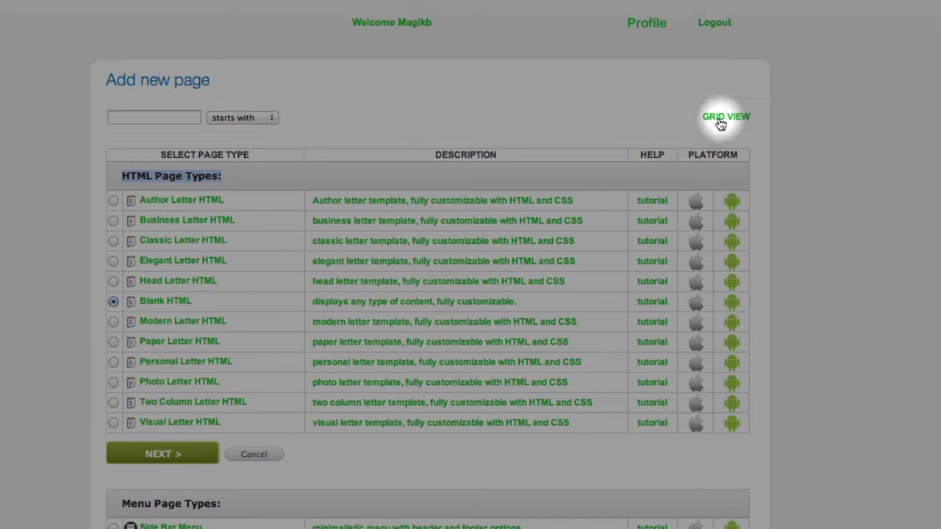
{"action": "left_click", "coordinate": [717, 119]}
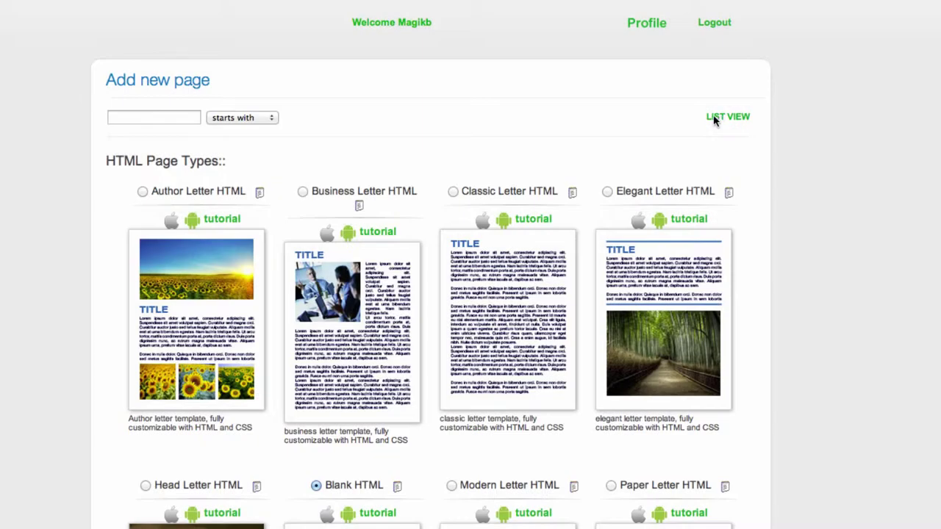
{"action": "scroll", "coordinate": [782, 141], "scroll_direction": "down", "scroll_amount": 3}
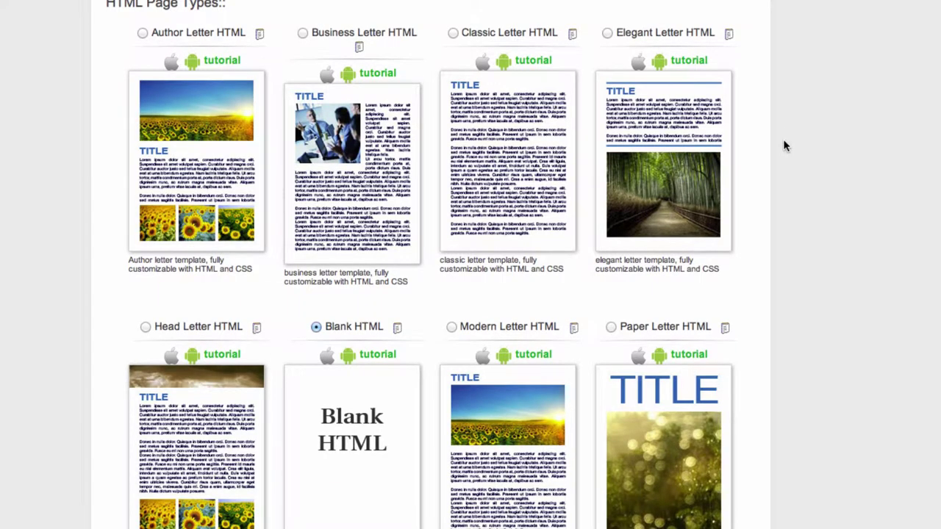
{"action": "scroll", "coordinate": [783, 139], "scroll_direction": "down", "scroll_amount": 2}
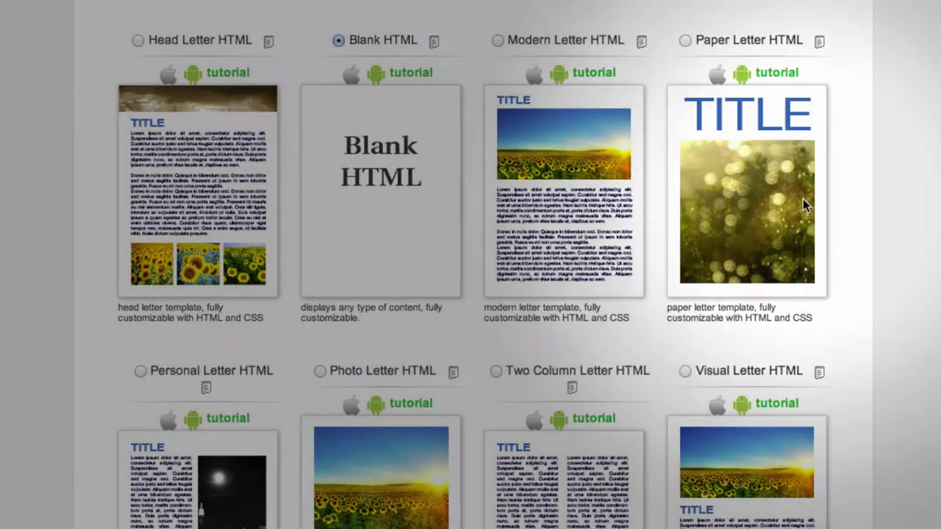
{"action": "scroll", "coordinate": [802, 200], "scroll_direction": "up", "scroll_amount": 5}
{"action": "scroll", "coordinate": [804, 206], "scroll_direction": "down", "scroll_amount": 2}
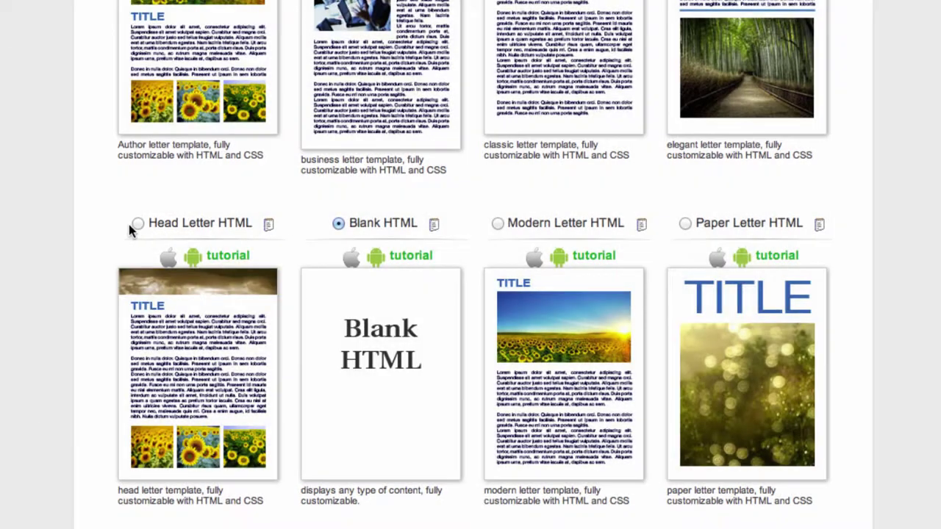
{"action": "left_click", "coordinate": [135, 223]}
{"action": "scroll", "coordinate": [279, 195], "scroll_direction": "down", "scroll_amount": 3}
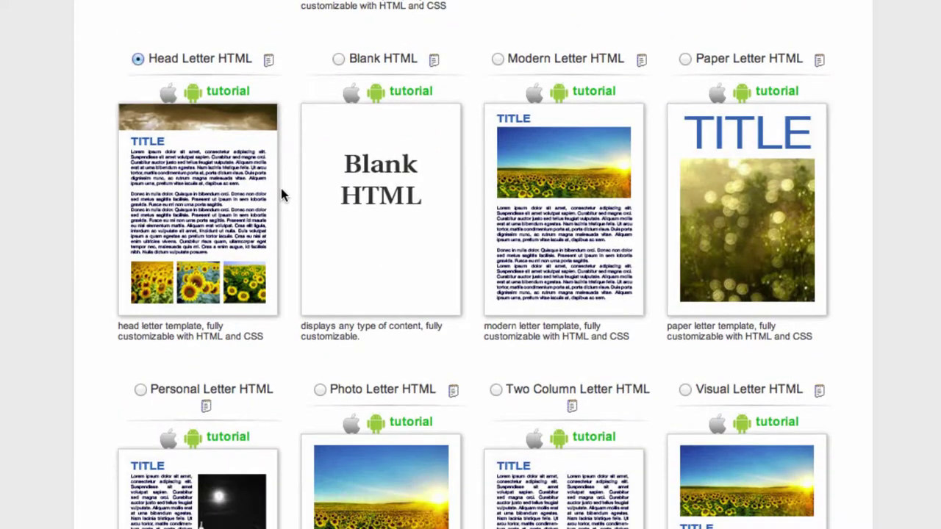
{"action": "scroll", "coordinate": [367, 204], "scroll_direction": "down", "scroll_amount": 7}
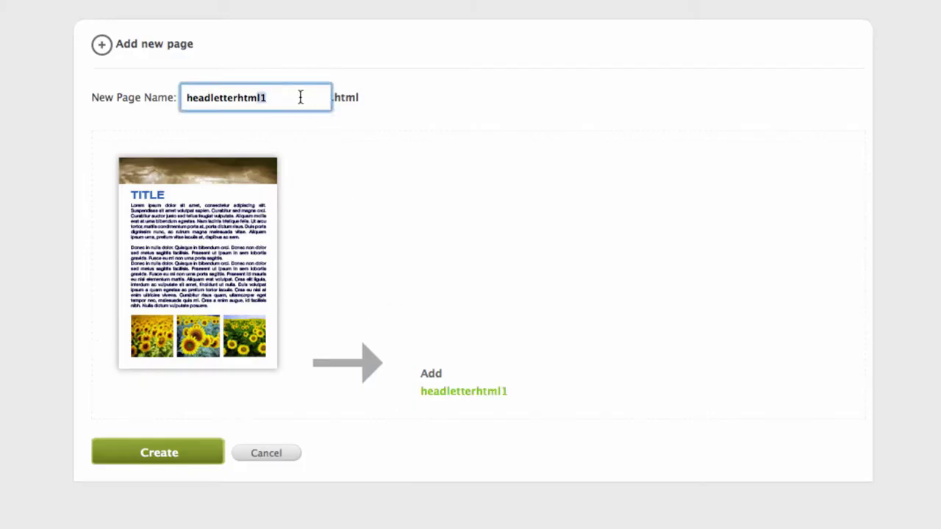
Name the new page our_service and create it.
{"action": "key", "text": "super+a"}
{"action": "type", "text": "o"}
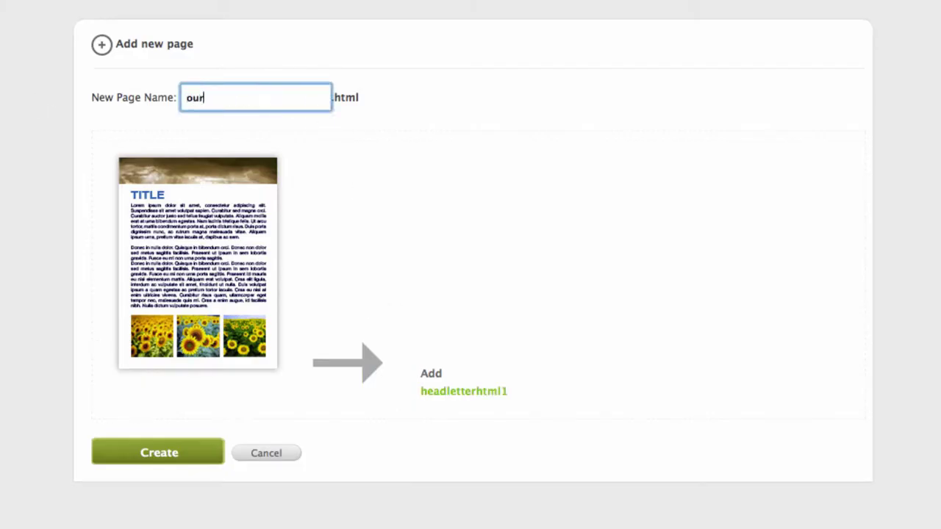
{"action": "type", "text": "ur_service"}
{"action": "left_click", "coordinate": [163, 452]}
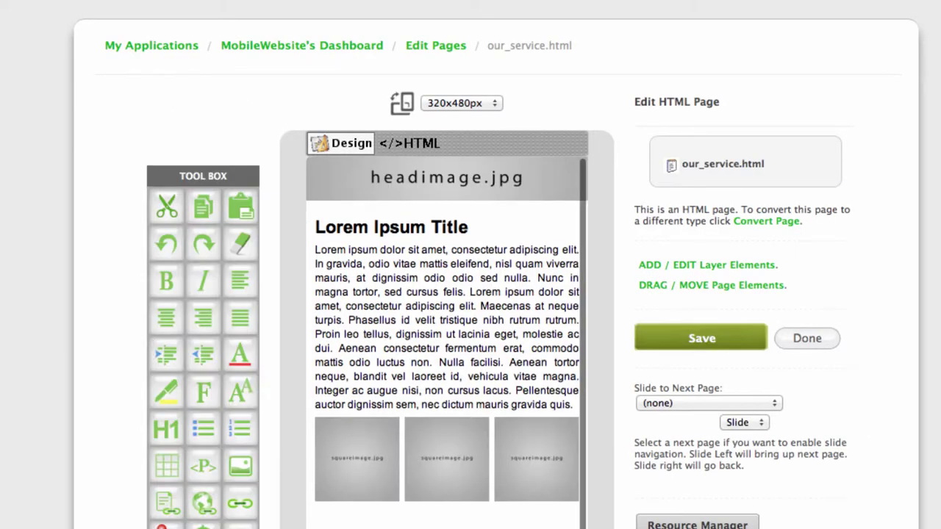
Replace the 'Lorem Ipsum Title' heading with 'Our services'.
{"action": "scroll", "coordinate": [447, 310], "scroll_direction": "down", "scroll_amount": 3}
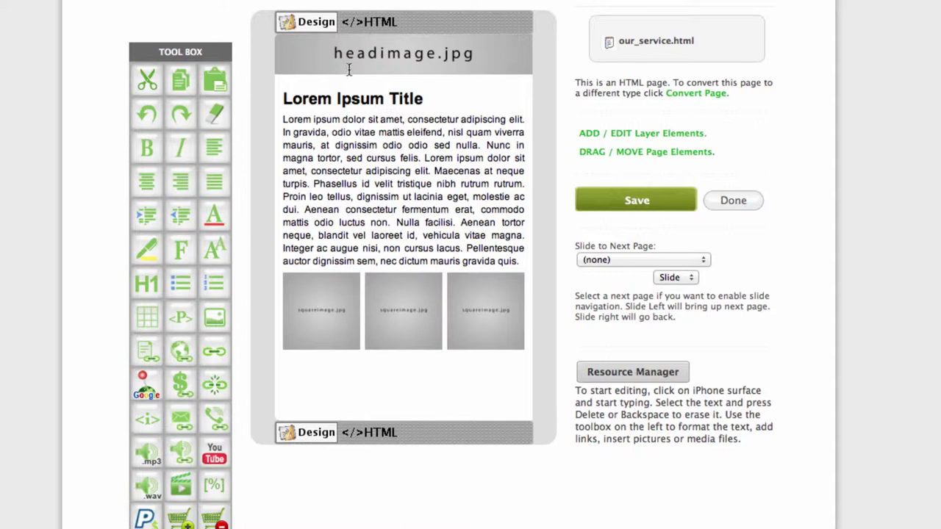
{"action": "left_click", "coordinate": [425, 100]}
{"action": "left_click_drag", "start_coordinate": [424, 100], "coordinate": [281, 94]}
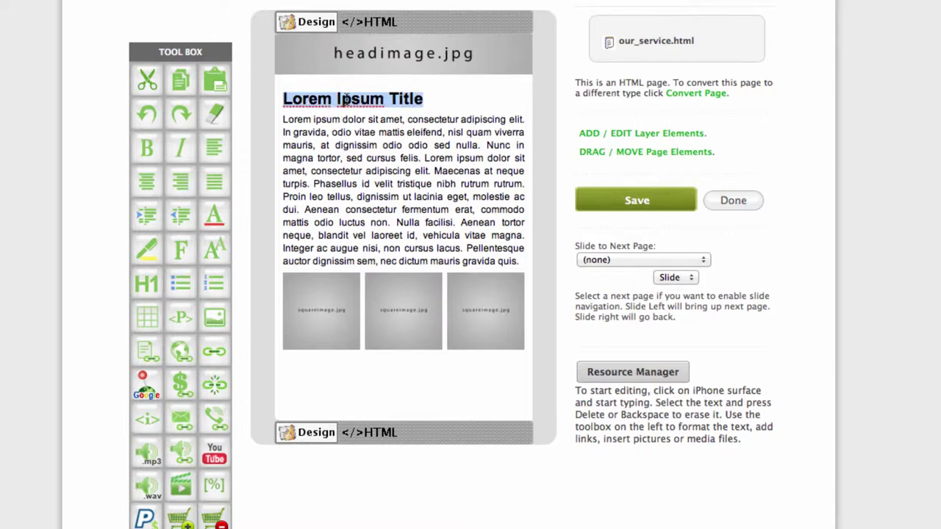
{"action": "type", "text": "Our s"}
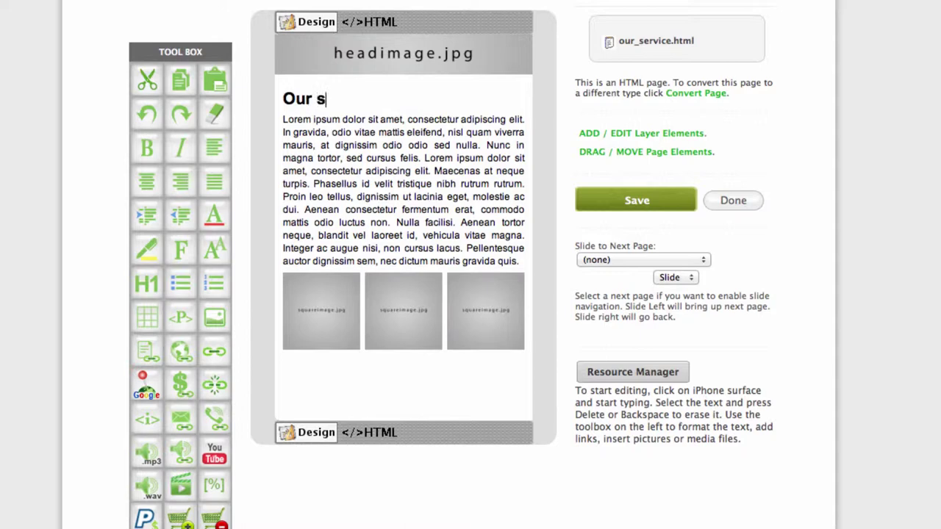
{"action": "type", "text": "ervices"}
Delete the opening lines of the placeholder body paragraph.
{"action": "left_click", "coordinate": [409, 145]}
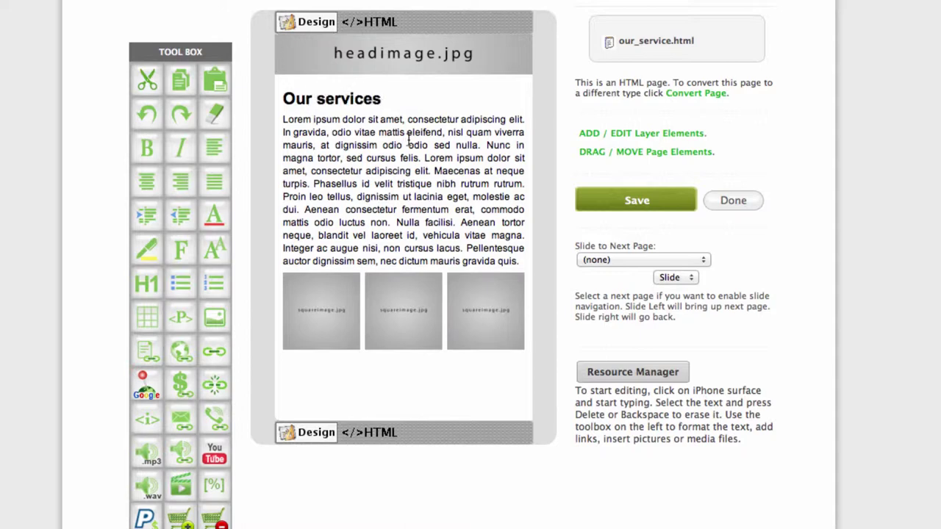
{"action": "left_click_drag", "start_coordinate": [284, 119], "coordinate": [468, 196]}
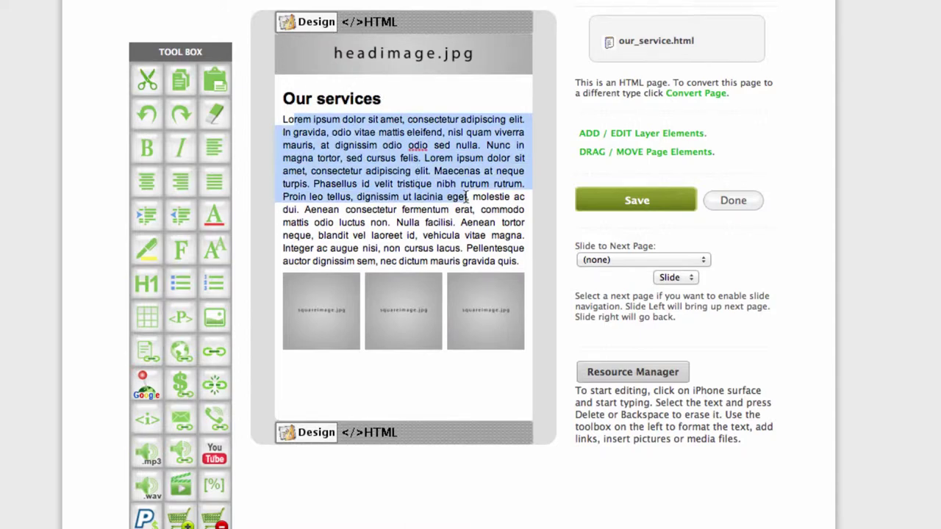
{"action": "key", "text": "BackSpace"}
{"action": "type", "text": "jjs"}
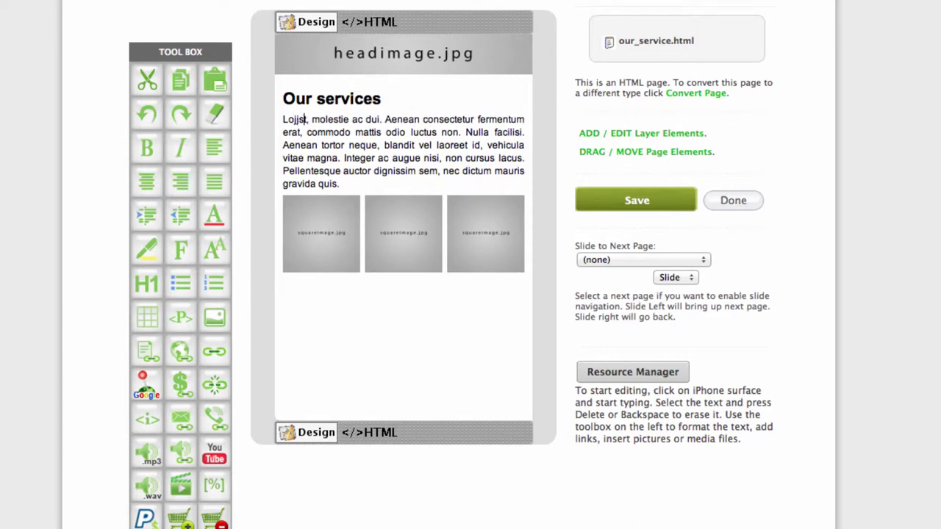
{"action": "left_click", "coordinate": [442, 119]}
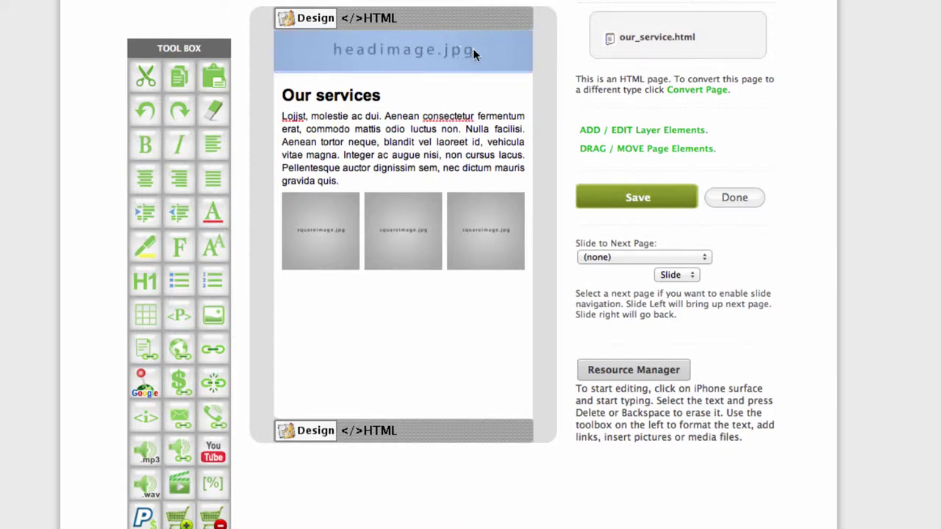
Select the headimage.jpg banner at the top of our_service.html.
{"action": "left_click", "coordinate": [465, 86]}
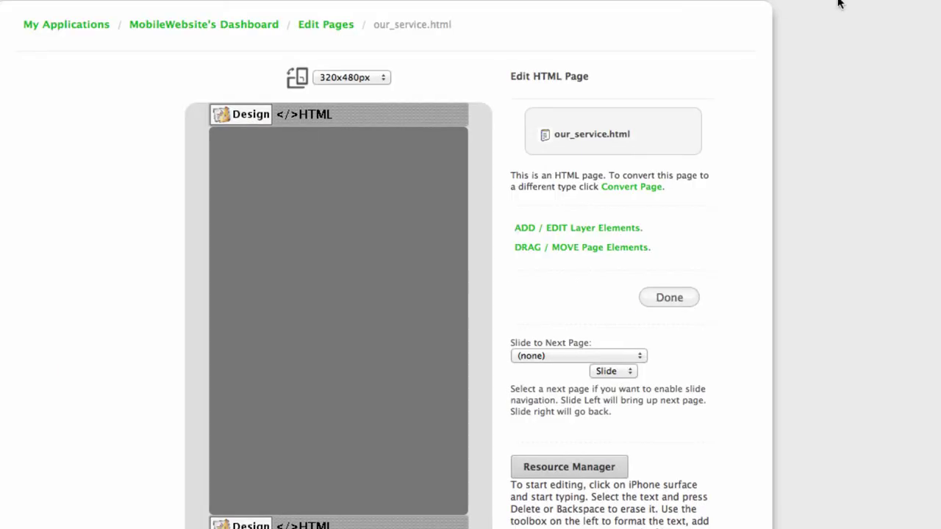
Select the headimage.jpg header, try stretching it taller, then delete it.
{"action": "scroll", "coordinate": [886, 5], "scroll_direction": "down", "scroll_amount": 4}
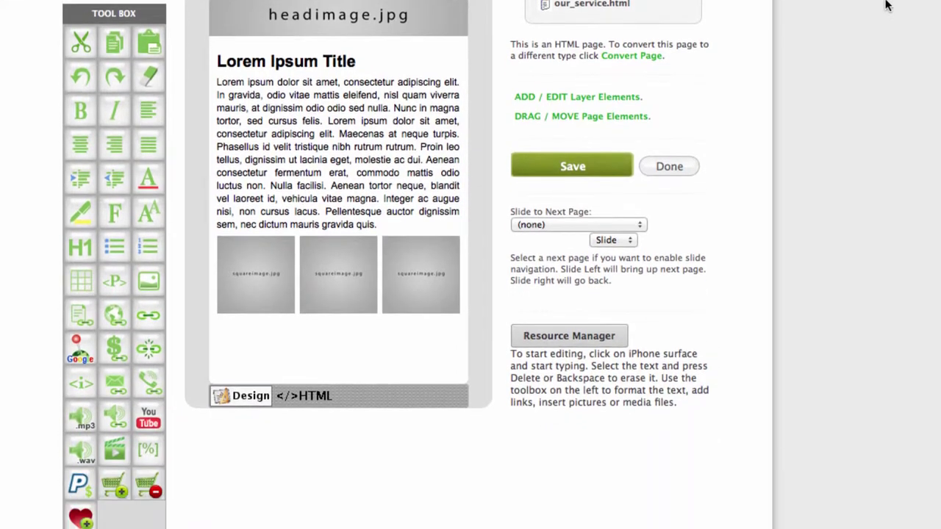
{"action": "left_click", "coordinate": [322, 22]}
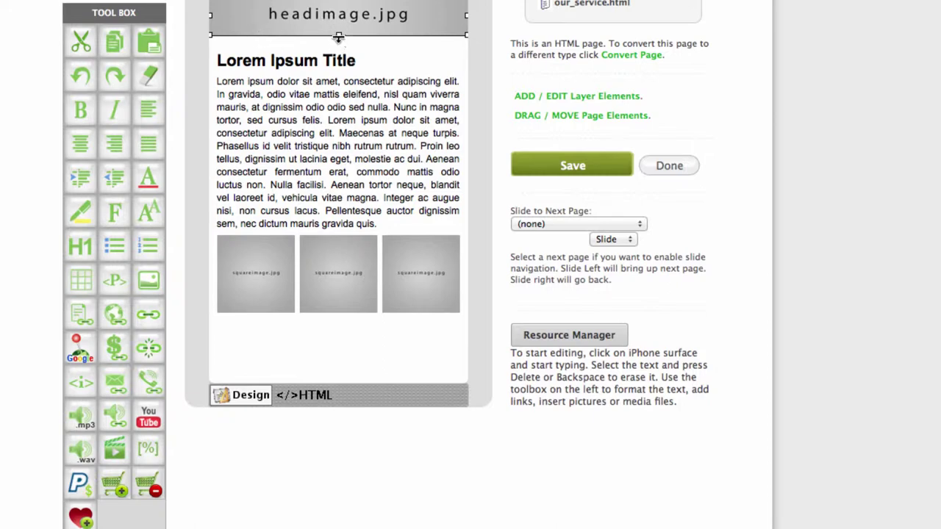
{"action": "left_click_drag", "start_coordinate": [338, 37], "coordinate": [338, 59]}
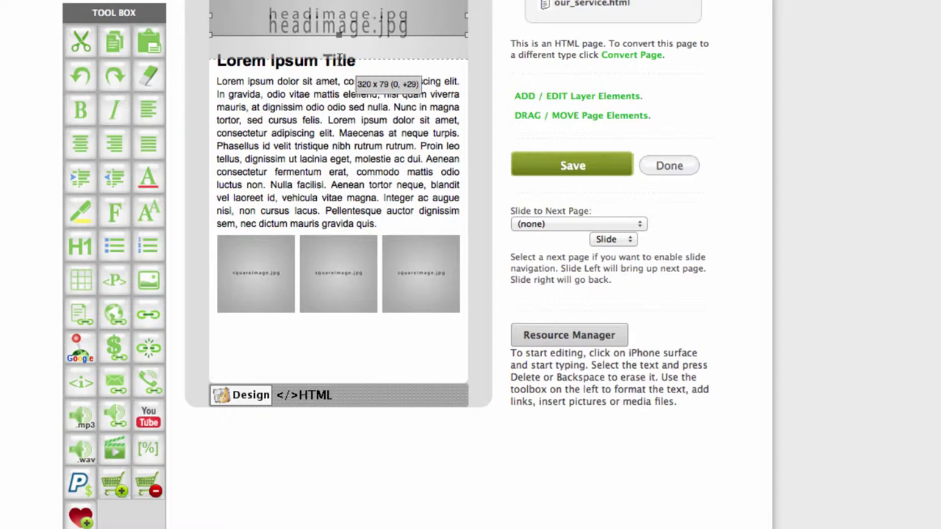
{"action": "left_click_drag", "start_coordinate": [338, 35], "coordinate": [332, 40]}
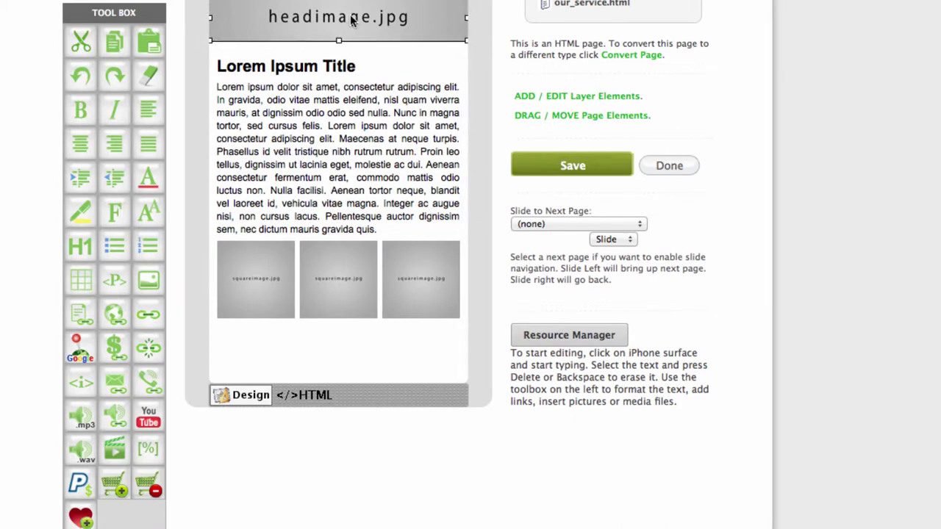
{"action": "key", "text": "BackSpace"}
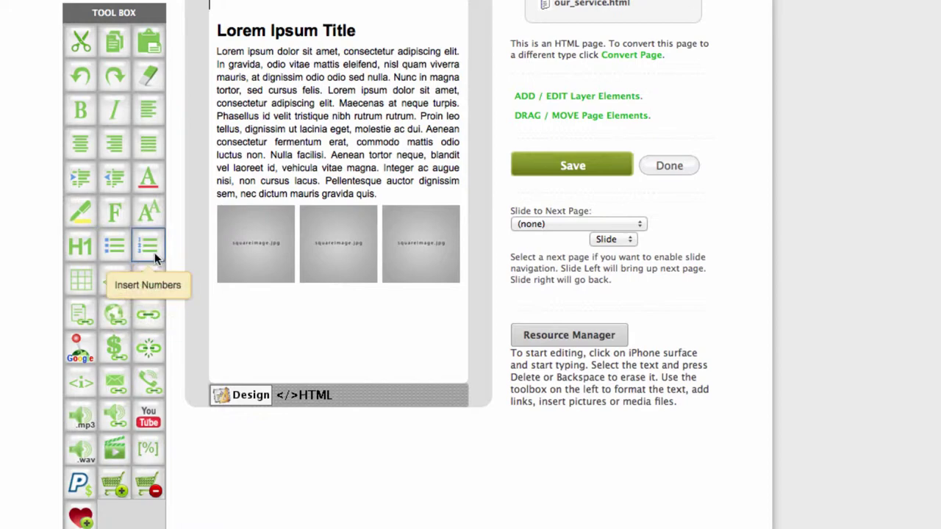
Browse the Upload File and Gallery tabs, then insert headimage.jpg from Resources.
{"action": "left_click", "coordinate": [149, 281]}
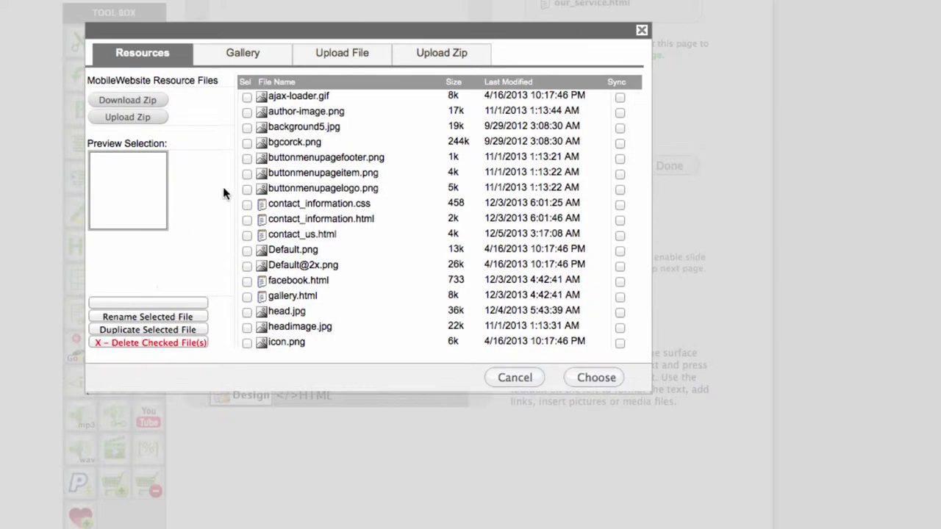
{"action": "left_click", "coordinate": [344, 54]}
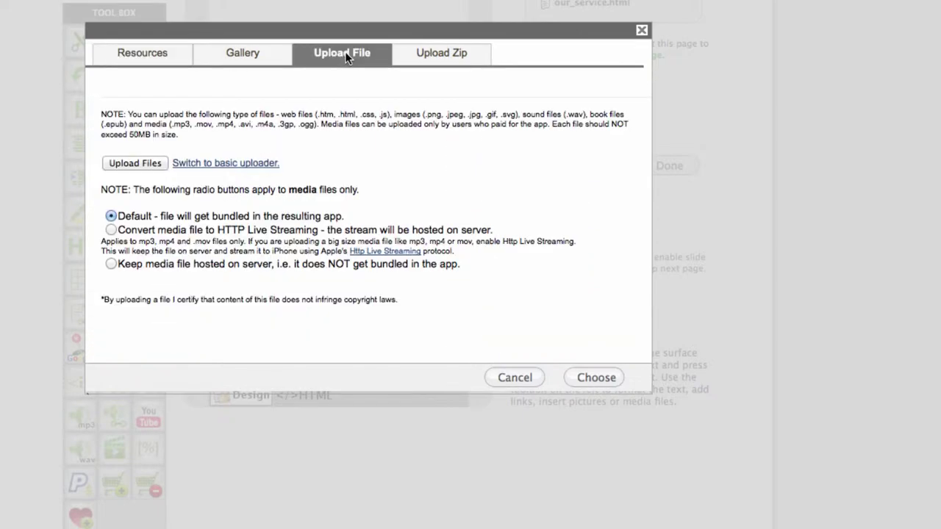
{"action": "left_click", "coordinate": [125, 164]}
{"action": "left_click", "coordinate": [141, 53]}
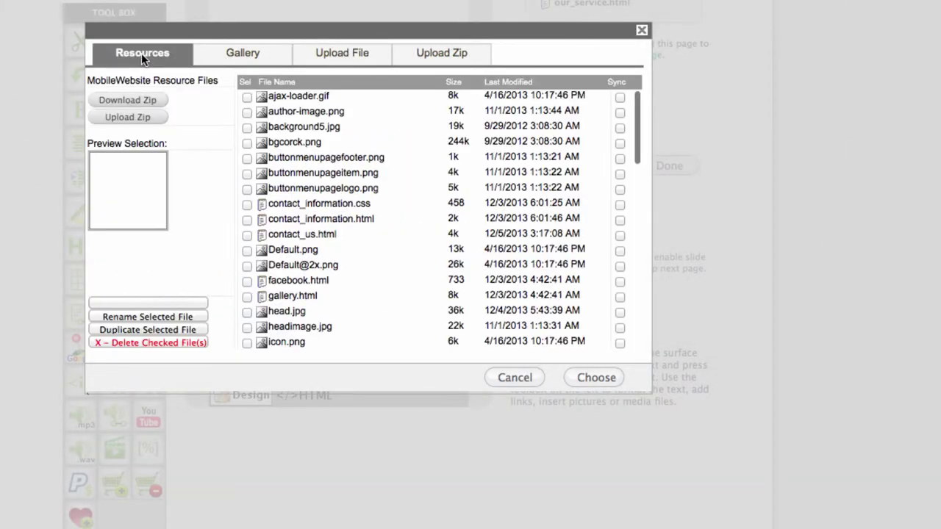
{"action": "left_click", "coordinate": [252, 55]}
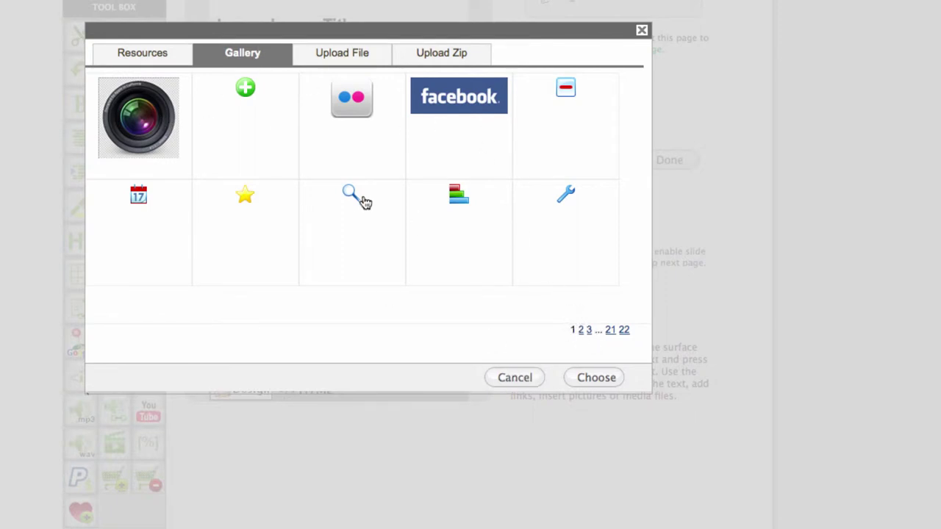
{"action": "left_click", "coordinate": [147, 55]}
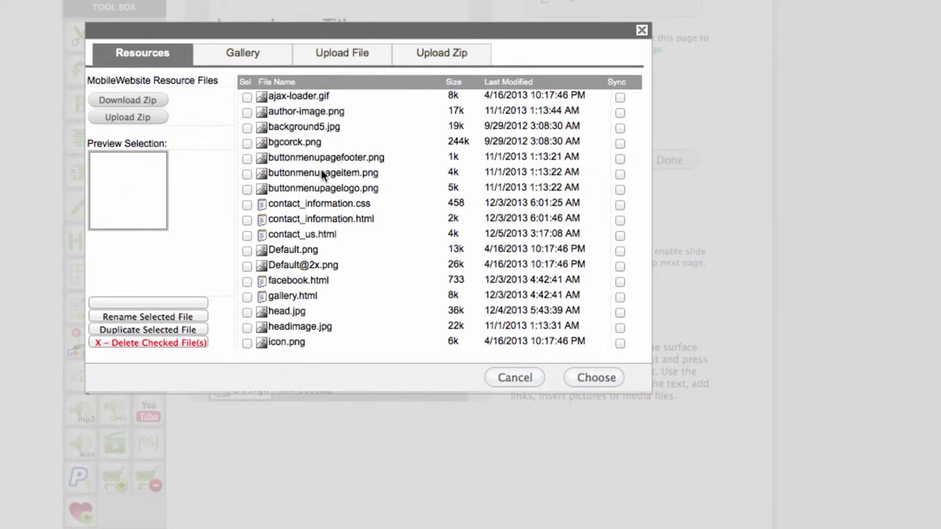
{"action": "scroll", "coordinate": [322, 173], "scroll_direction": "down", "scroll_amount": 3}
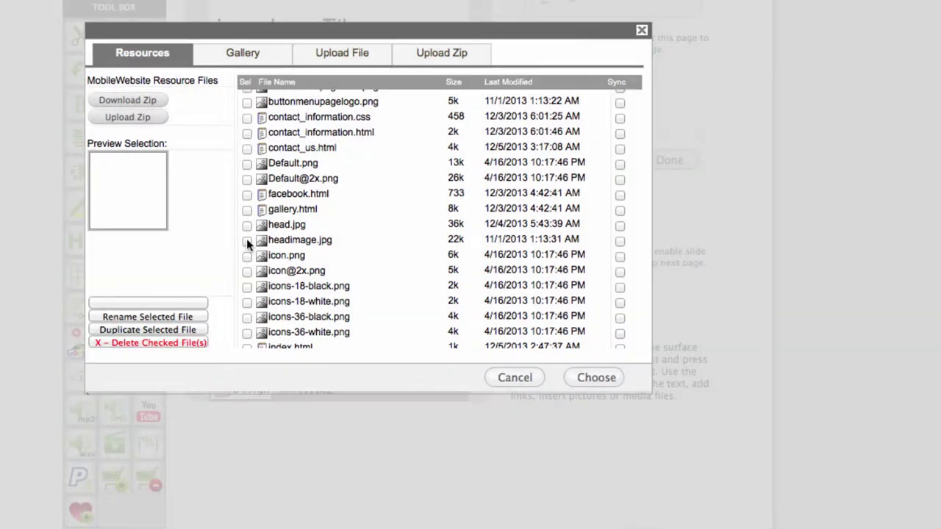
{"action": "left_click", "coordinate": [247, 240]}
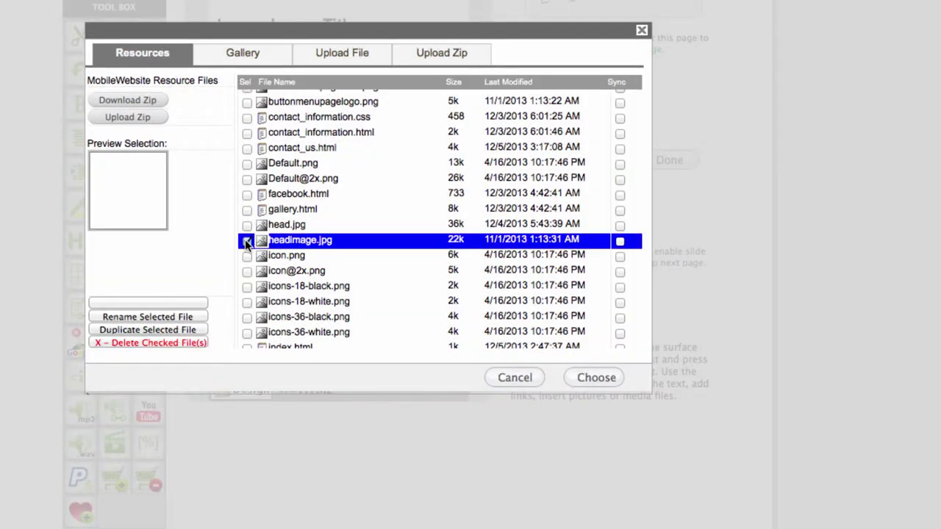
{"action": "left_click", "coordinate": [595, 378]}
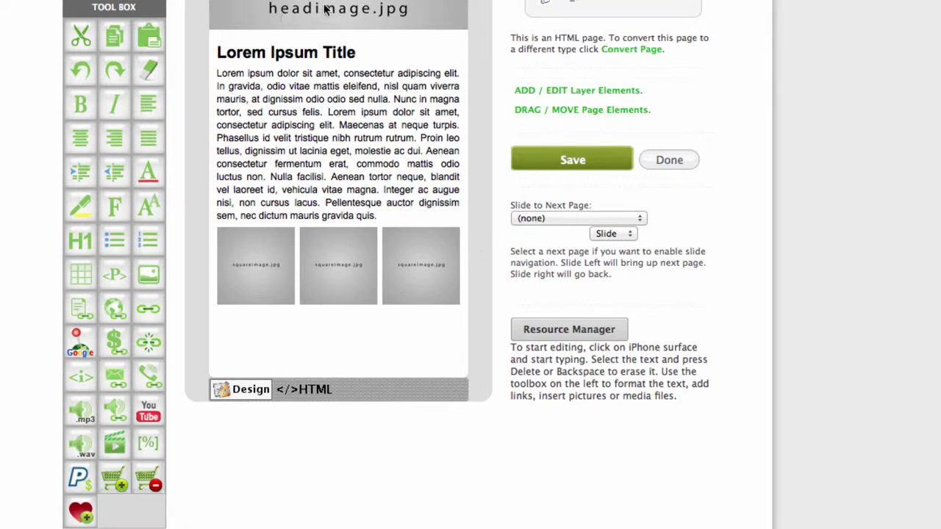
Inspect the three square thumbnails and the paragraph, then save our_service.html.
{"action": "left_click", "coordinate": [252, 262]}
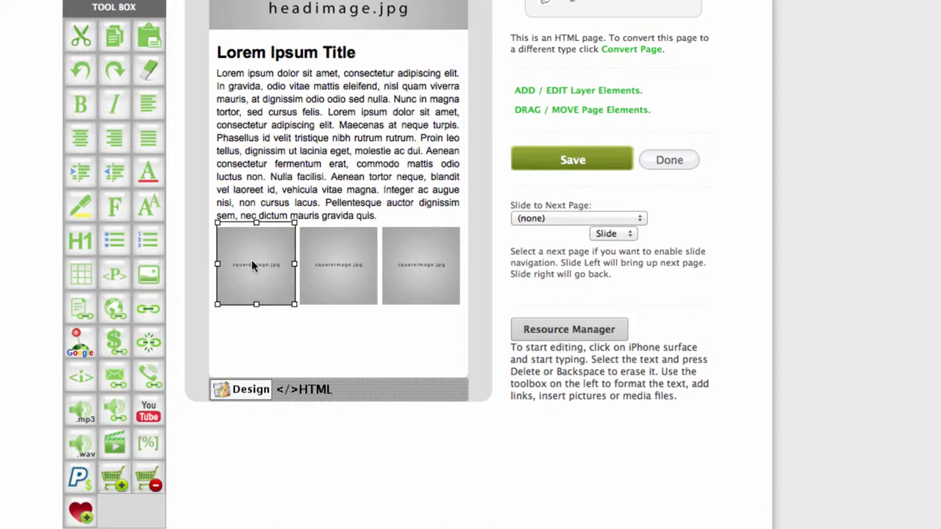
{"action": "left_click", "coordinate": [332, 270]}
{"action": "left_click", "coordinate": [428, 278]}
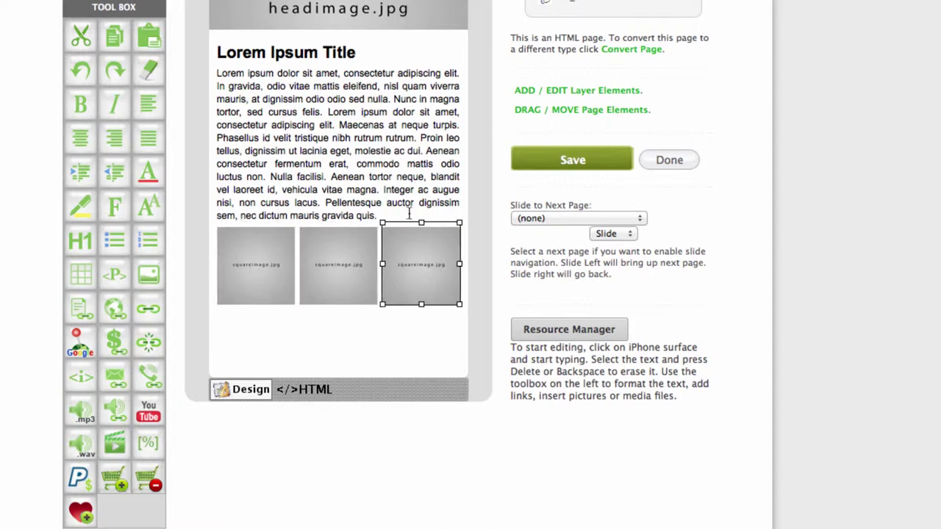
{"action": "scroll", "coordinate": [329, 137], "scroll_direction": "down", "scroll_amount": 1}
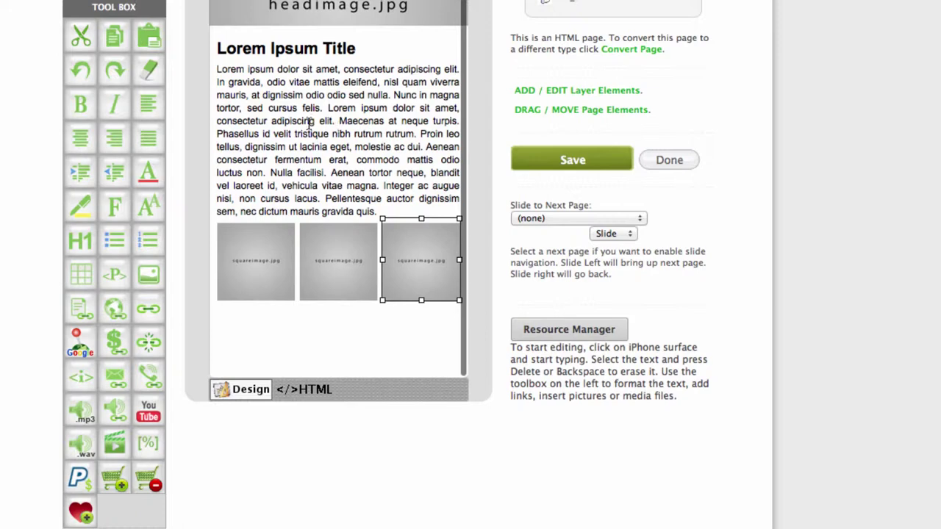
{"action": "scroll", "coordinate": [310, 123], "scroll_direction": "up", "scroll_amount": 1}
{"action": "left_click", "coordinate": [265, 100]}
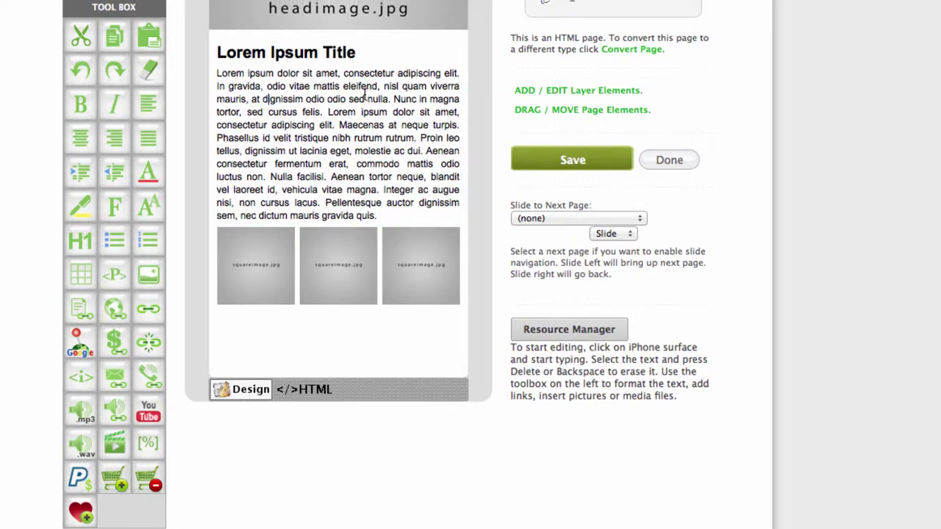
{"action": "left_click", "coordinate": [573, 160]}
In the layer elements editor, add a button and drag it below the three square images.
{"action": "left_click", "coordinate": [573, 94]}
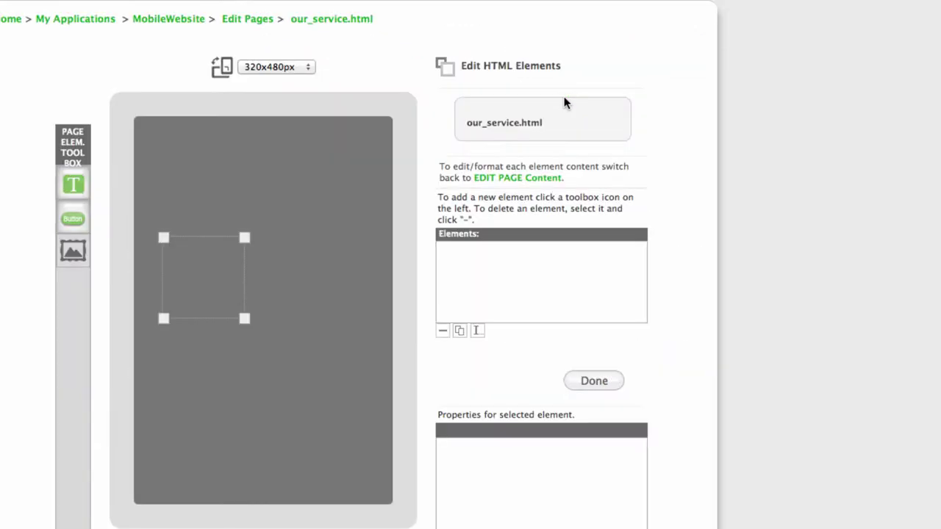
{"action": "scroll", "coordinate": [713, 137], "scroll_direction": "down", "scroll_amount": 3}
{"action": "scroll", "coordinate": [713, 138], "scroll_direction": "down", "scroll_amount": 2}
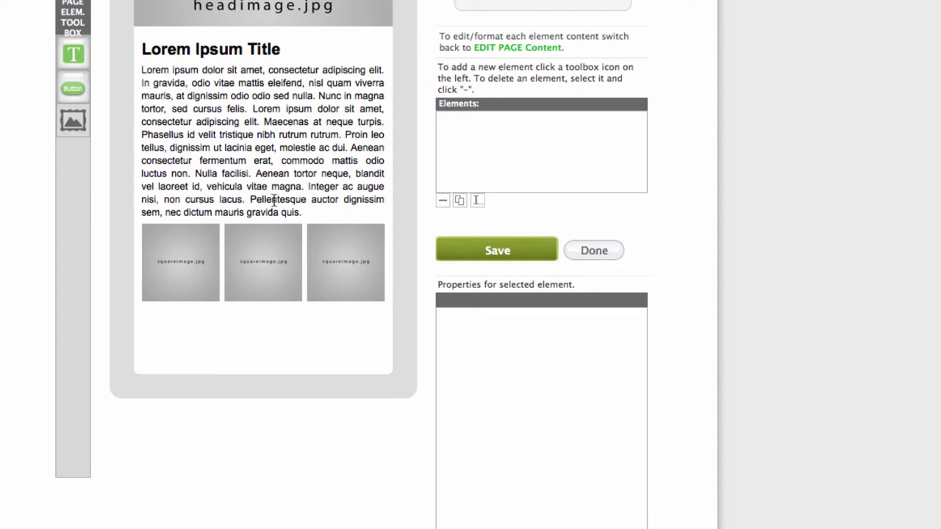
{"action": "left_click", "coordinate": [71, 86]}
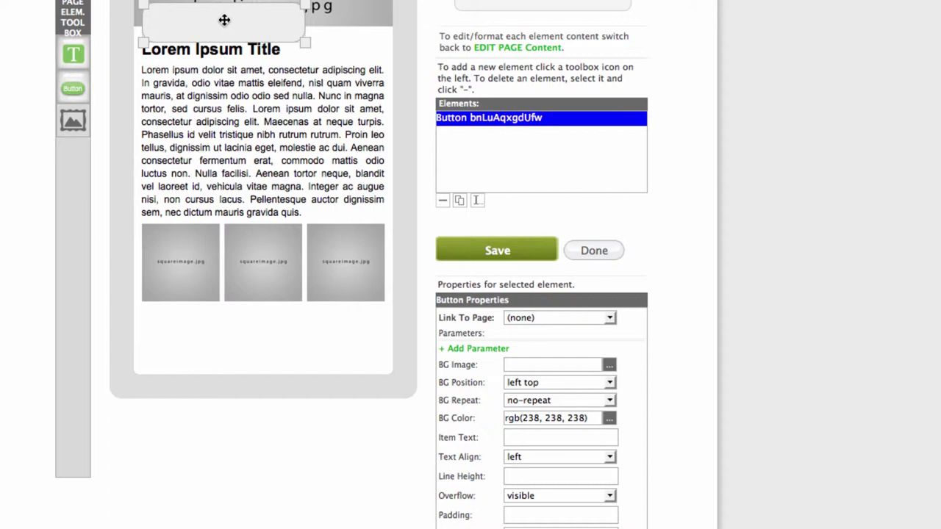
{"action": "left_click_drag", "start_coordinate": [224, 18], "coordinate": [323, 177]}
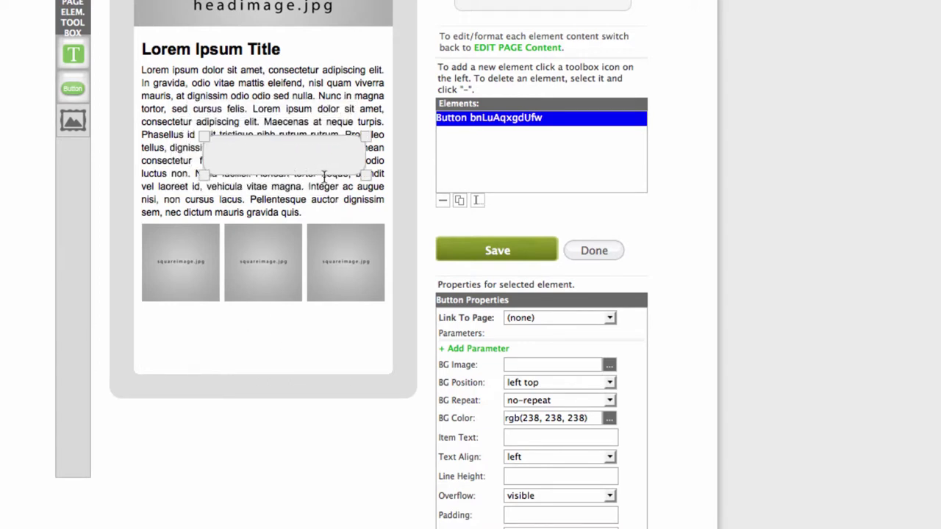
{"action": "left_click_drag", "start_coordinate": [258, 170], "coordinate": [248, 333]}
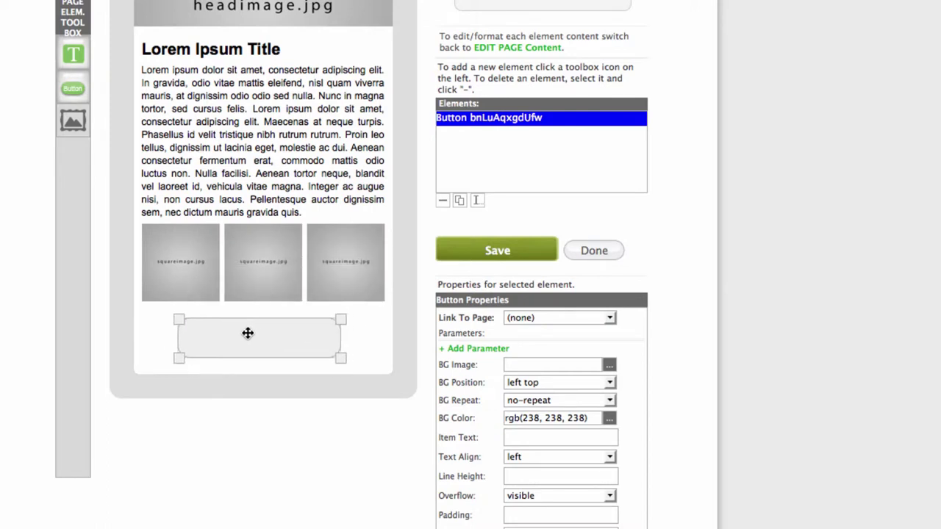
{"action": "scroll", "coordinate": [804, 298], "scroll_direction": "down", "scroll_amount": 5}
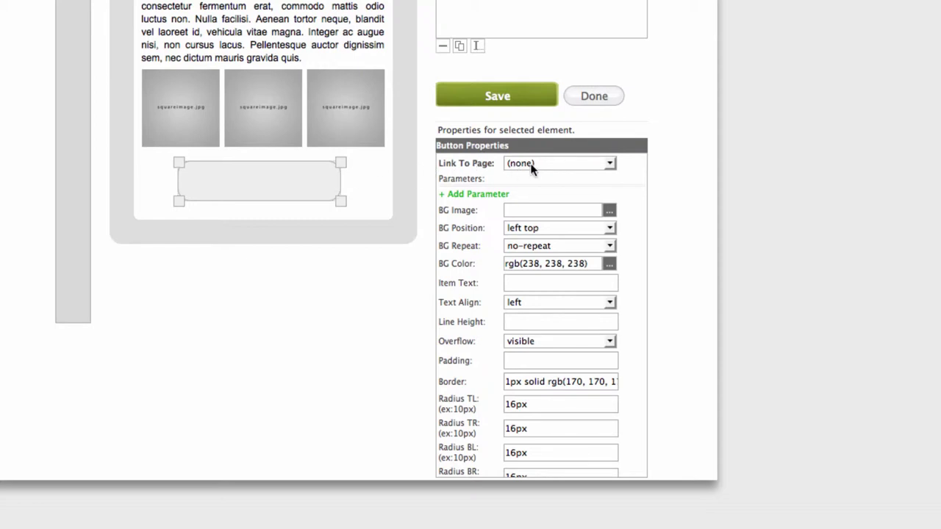
Leave the button unlinked, label it 'Our portfolio', and save the label.
{"action": "left_click", "coordinate": [610, 165]}
{"action": "left_click", "coordinate": [655, 165]}
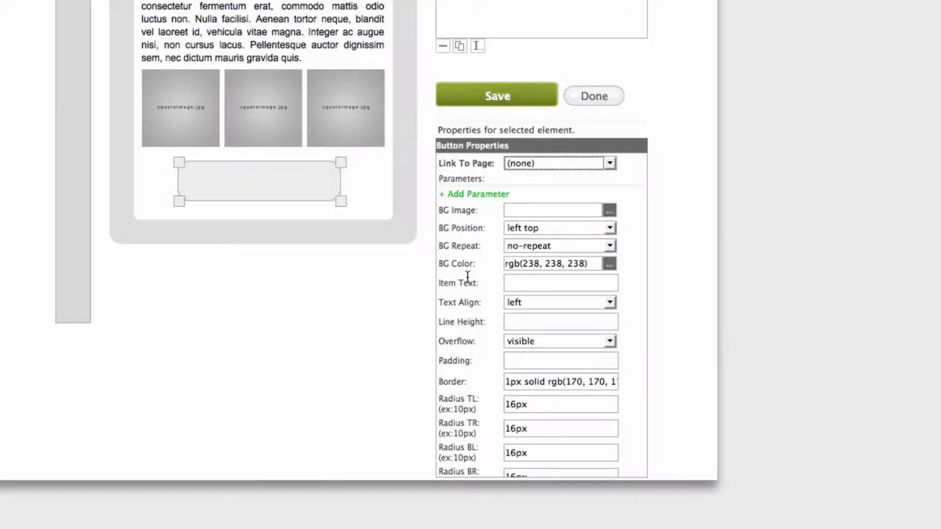
{"action": "left_click", "coordinate": [536, 281]}
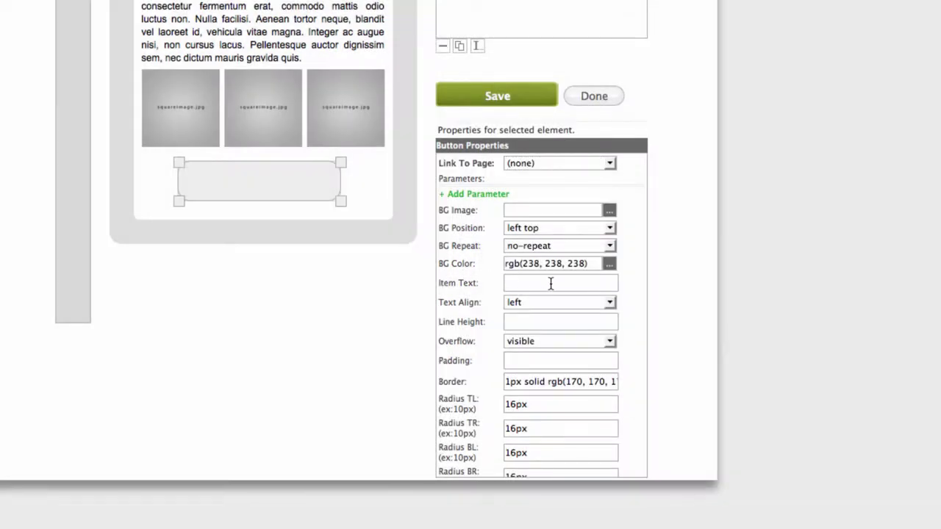
{"action": "type", "text": "Our portfolio"}
{"action": "left_click", "coordinate": [498, 96]}
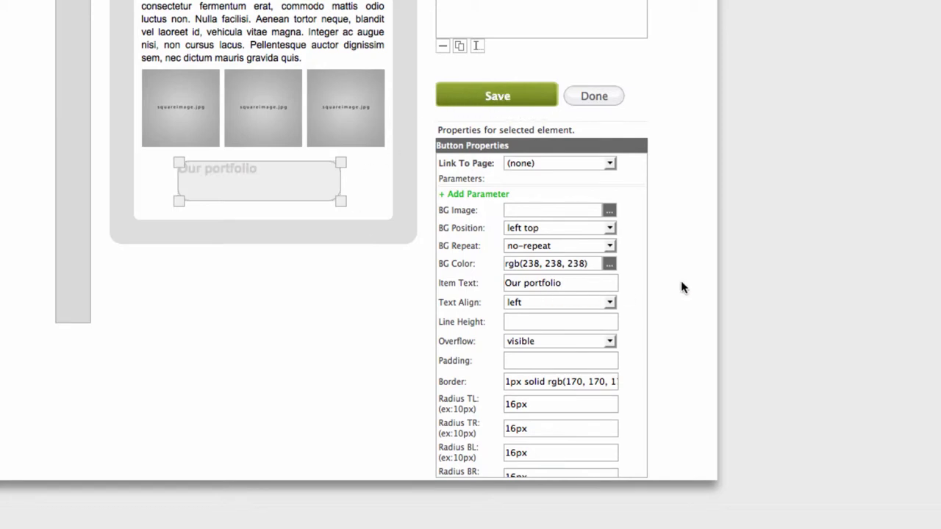
Set the button's text alignment to center and save.
{"action": "left_click", "coordinate": [609, 302]}
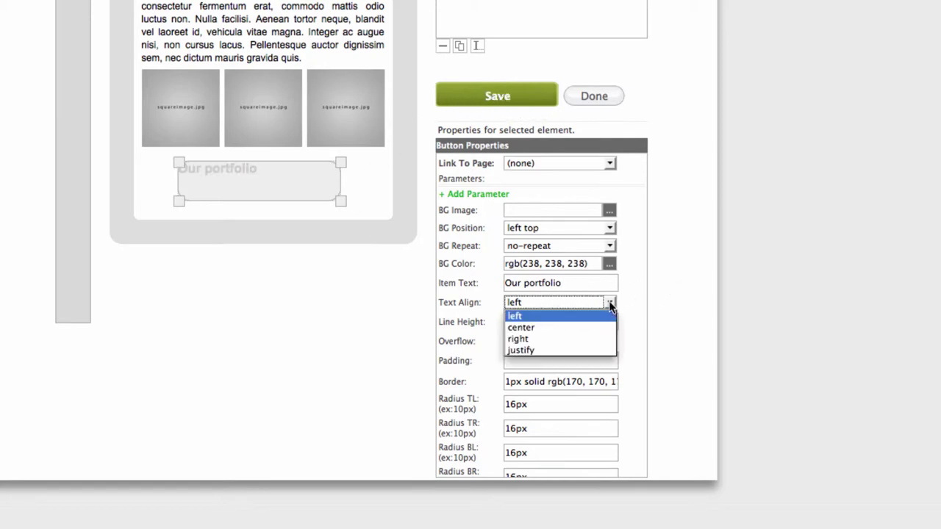
{"action": "left_click", "coordinate": [577, 327]}
{"action": "left_click", "coordinate": [520, 96]}
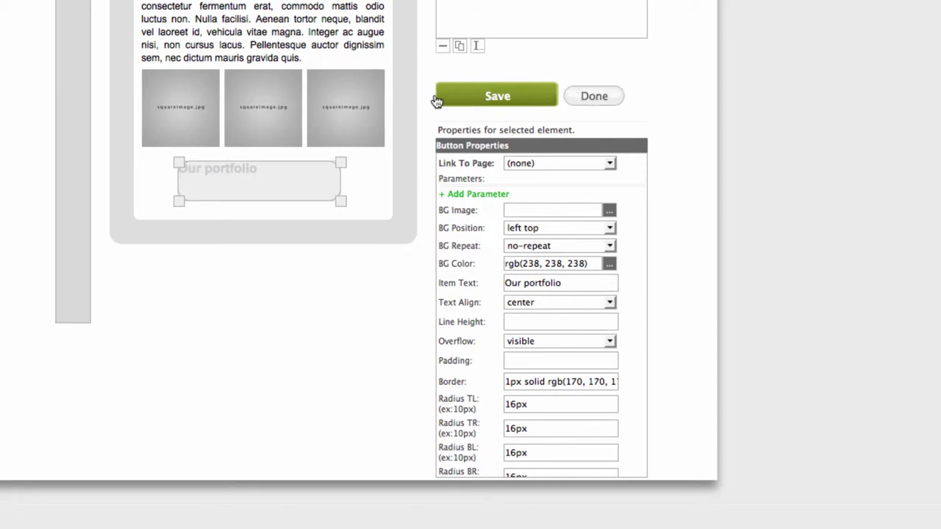
Reopen the layer elements, set the Our portfolio button's Text Align to center, and save.
{"action": "left_click", "coordinate": [601, 99]}
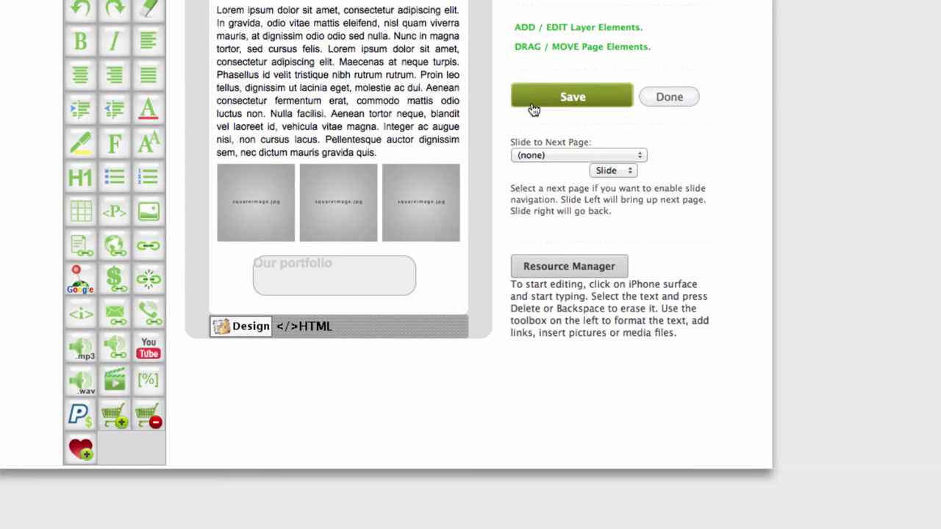
{"action": "left_click", "coordinate": [579, 29]}
{"action": "scroll", "coordinate": [698, 55], "scroll_direction": "down", "scroll_amount": 2}
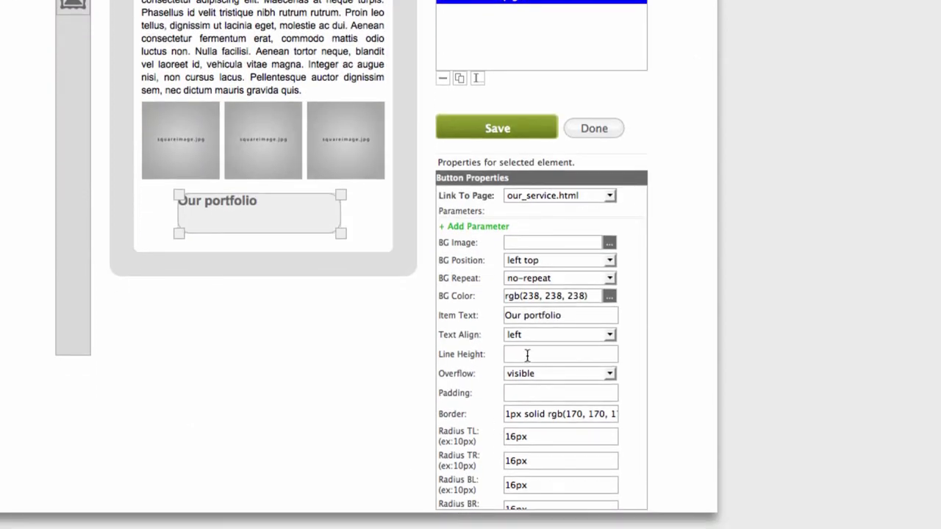
{"action": "left_click", "coordinate": [613, 334]}
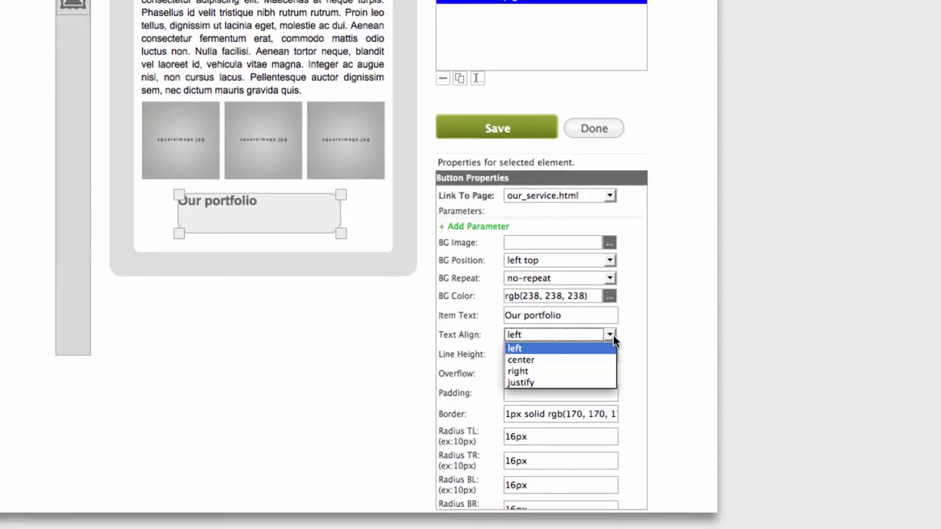
{"action": "left_click", "coordinate": [575, 360]}
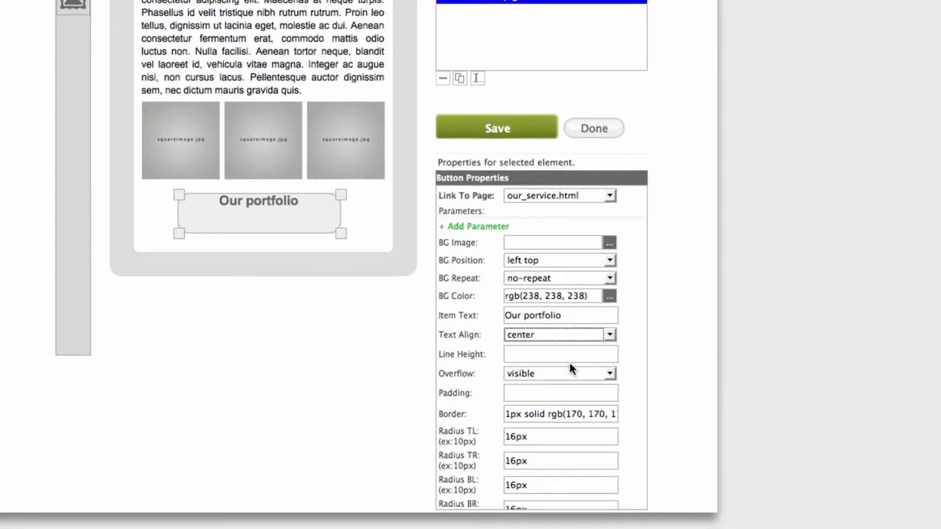
{"action": "left_click", "coordinate": [499, 129]}
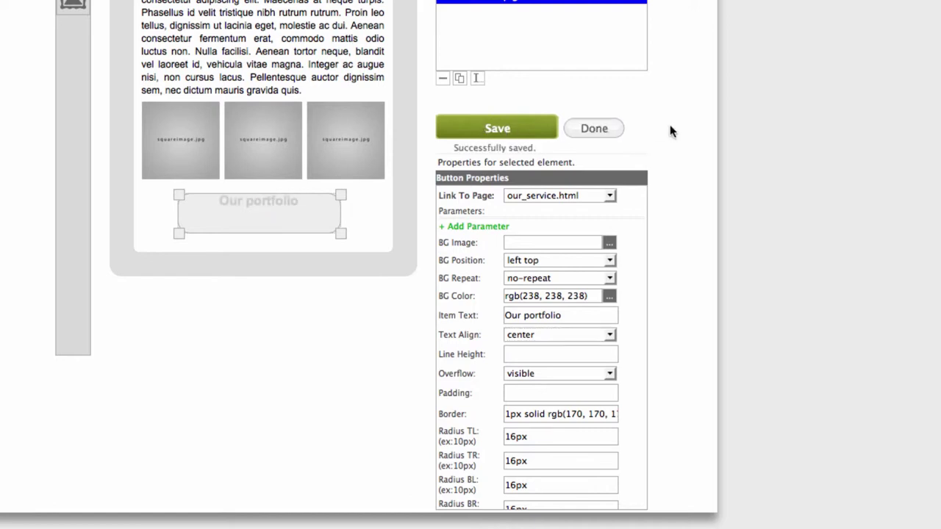
{"action": "scroll", "coordinate": [673, 122], "scroll_direction": "down", "scroll_amount": 5}
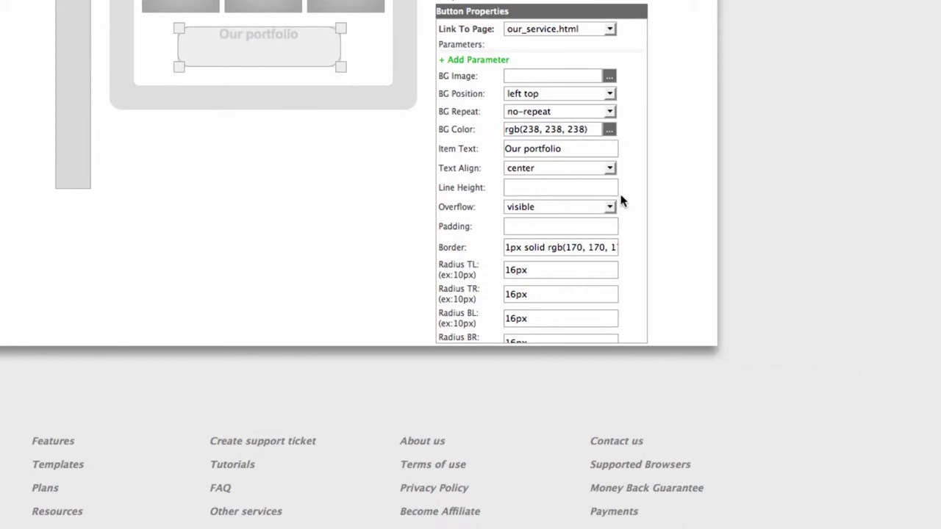
Give the Our portfolio button a line height of 3, save it, and return to the page editor.
{"action": "scroll", "coordinate": [617, 195], "scroll_direction": "down", "scroll_amount": 1}
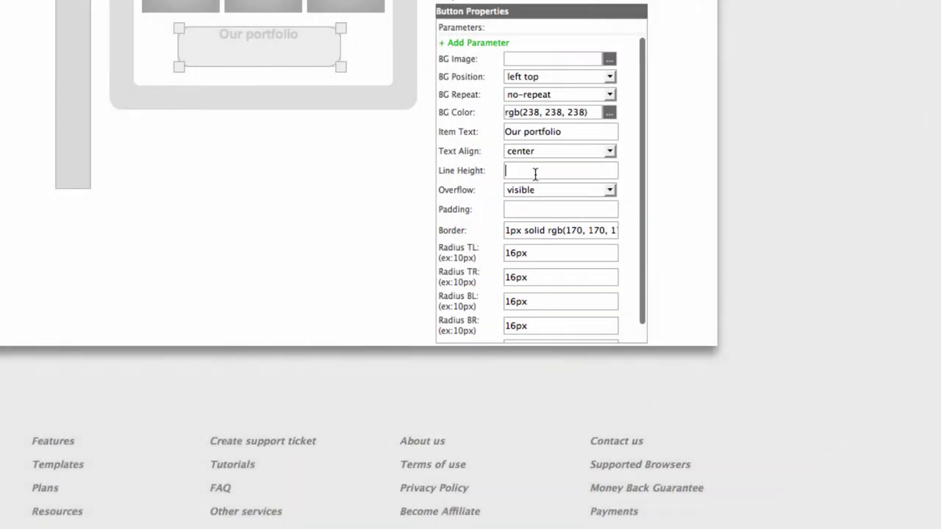
{"action": "left_click", "coordinate": [540, 174]}
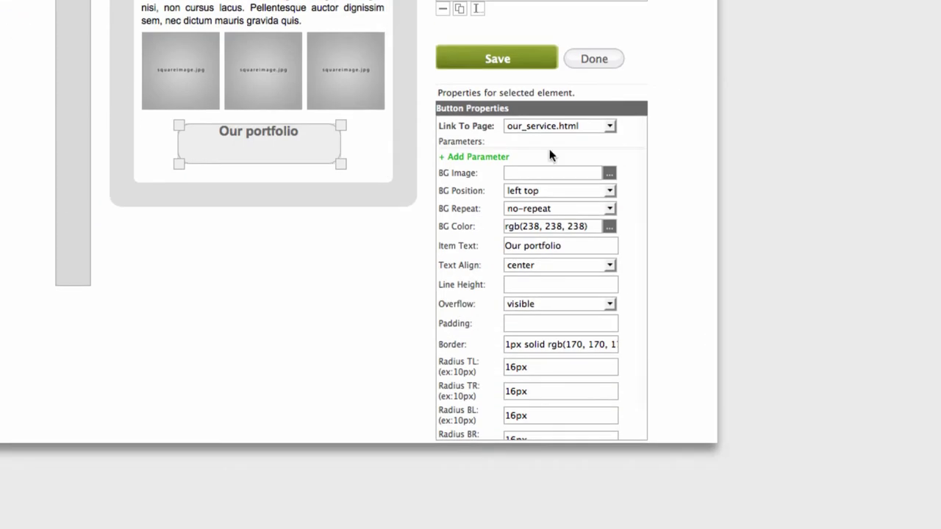
{"action": "scroll", "coordinate": [566, 278], "scroll_direction": "down", "scroll_amount": 2}
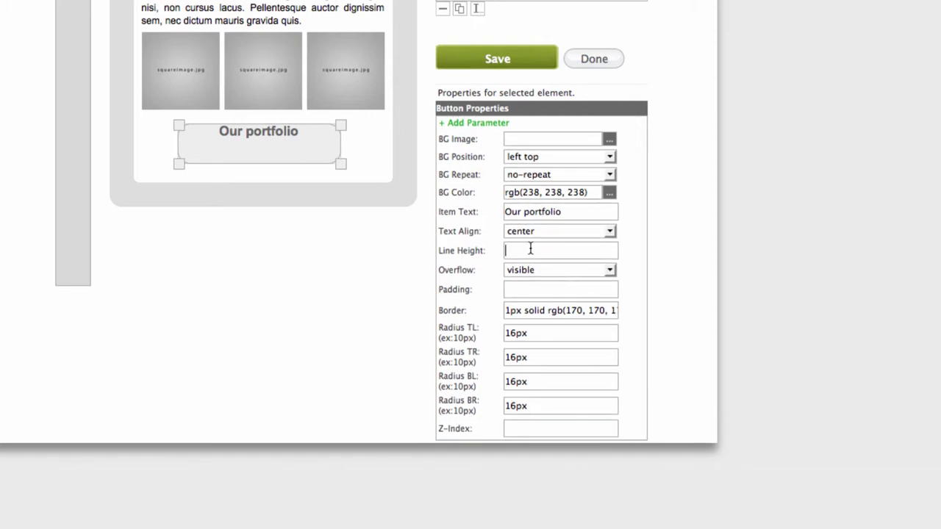
{"action": "left_click", "coordinate": [506, 60]}
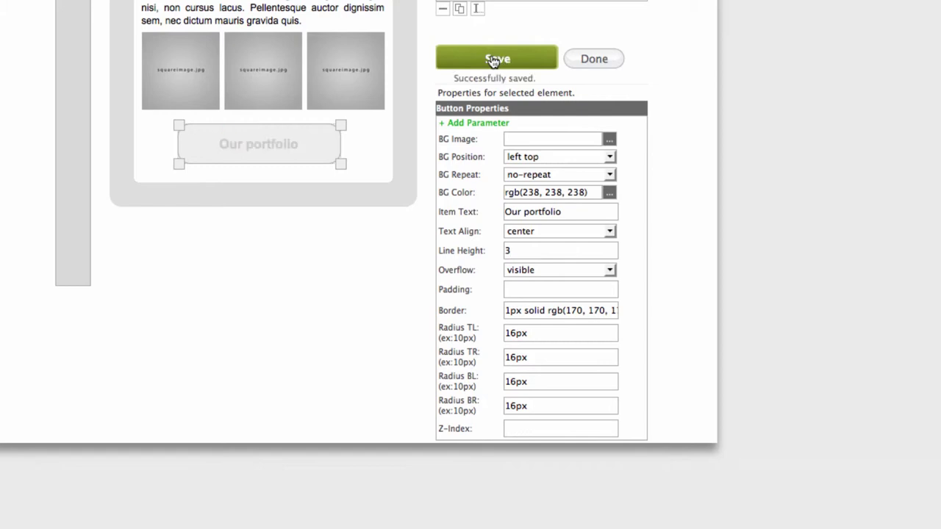
{"action": "scroll", "coordinate": [652, 160], "scroll_direction": "down", "scroll_amount": 2}
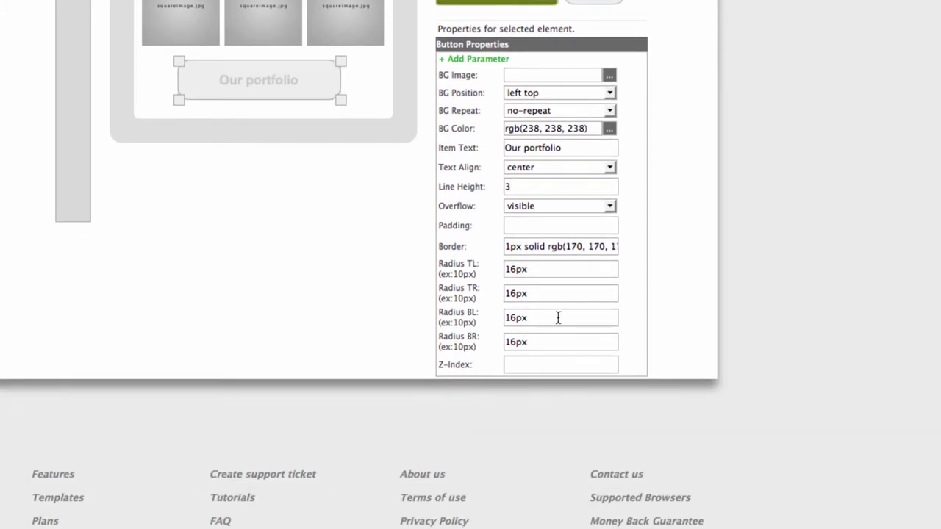
{"action": "scroll", "coordinate": [672, 303], "scroll_direction": "up", "scroll_amount": 5}
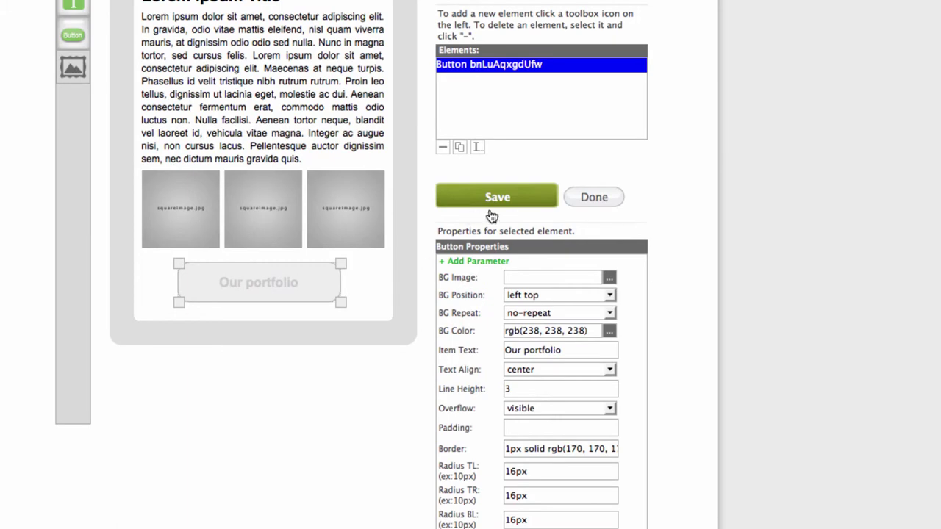
{"action": "left_click", "coordinate": [533, 198]}
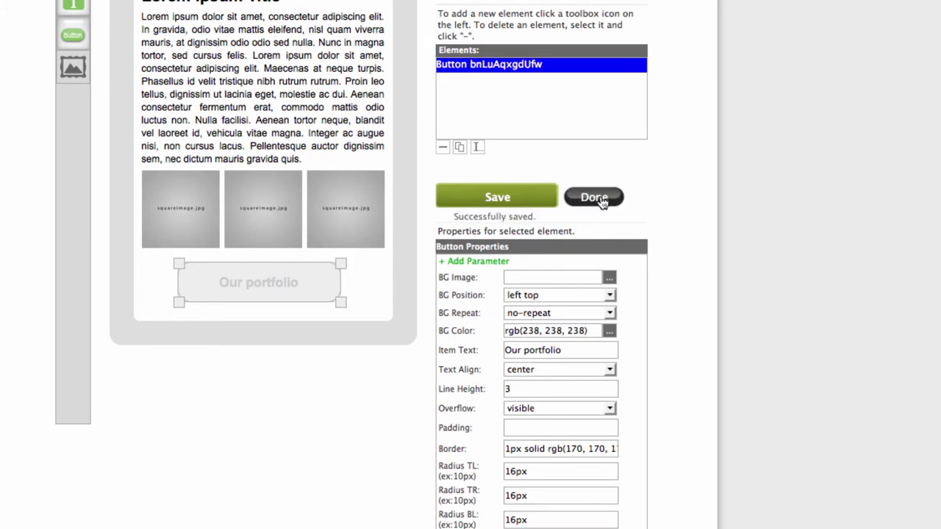
{"action": "left_click", "coordinate": [594, 197]}
{"action": "scroll", "coordinate": [729, 216], "scroll_direction": "down", "scroll_amount": 3}
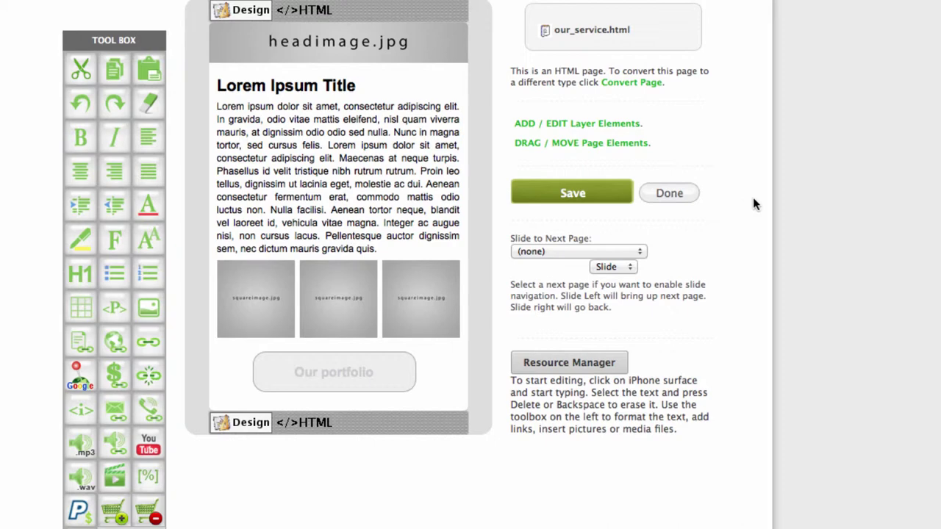
{"action": "scroll", "coordinate": [782, 220], "scroll_direction": "down", "scroll_amount": 3}
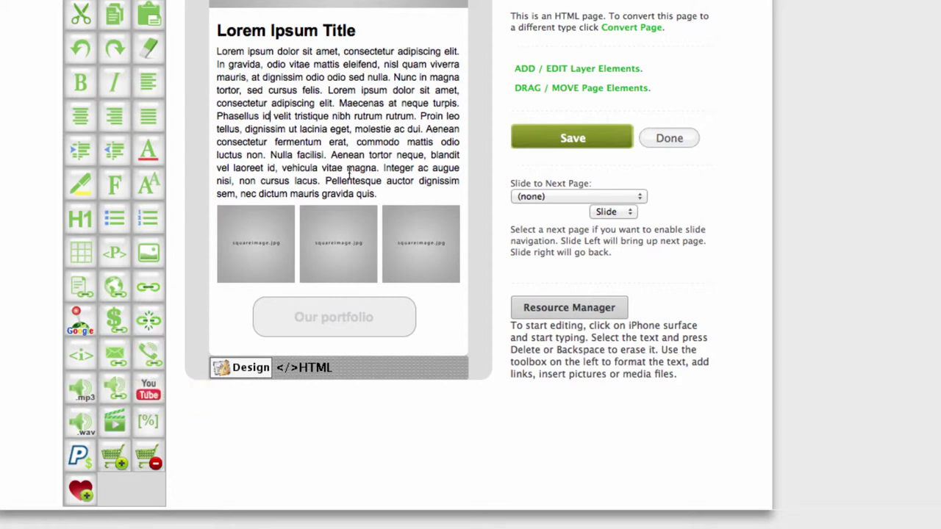
Remove the paragraph's ending period and add two blank lines below it.
{"action": "left_click", "coordinate": [389, 193]}
{"action": "key", "text": "BackSpace"}
{"action": "key", "text": "Return"}
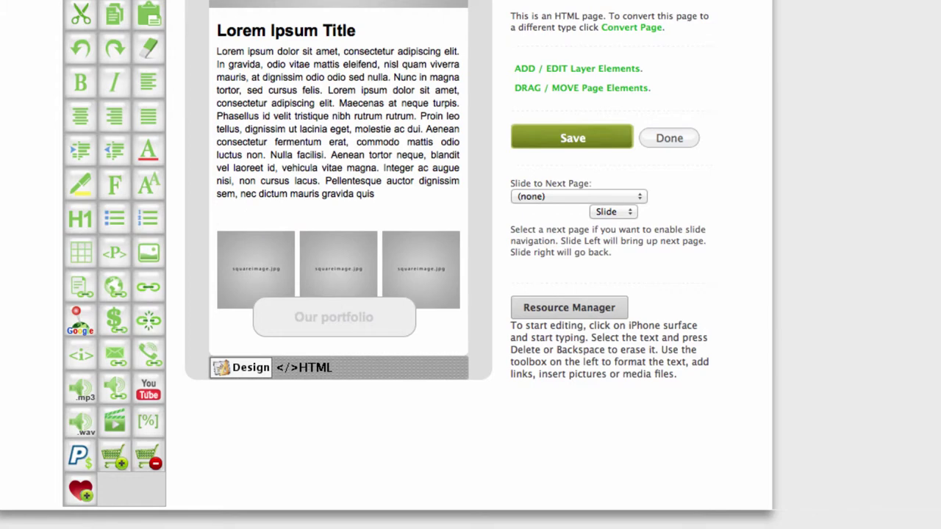
{"action": "key", "text": "Return"}
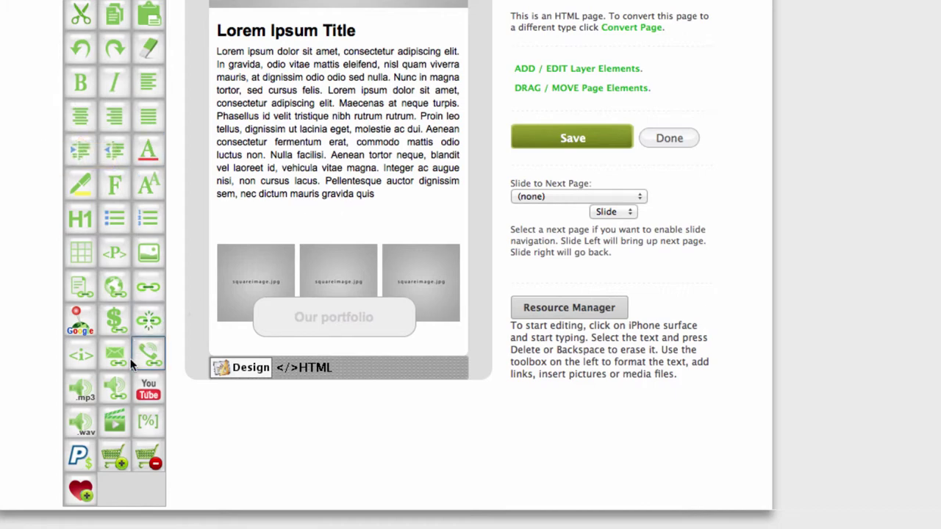
Insert a phone link reading 'Call us now' with the placeholder phone number.
{"action": "left_click", "coordinate": [150, 357]}
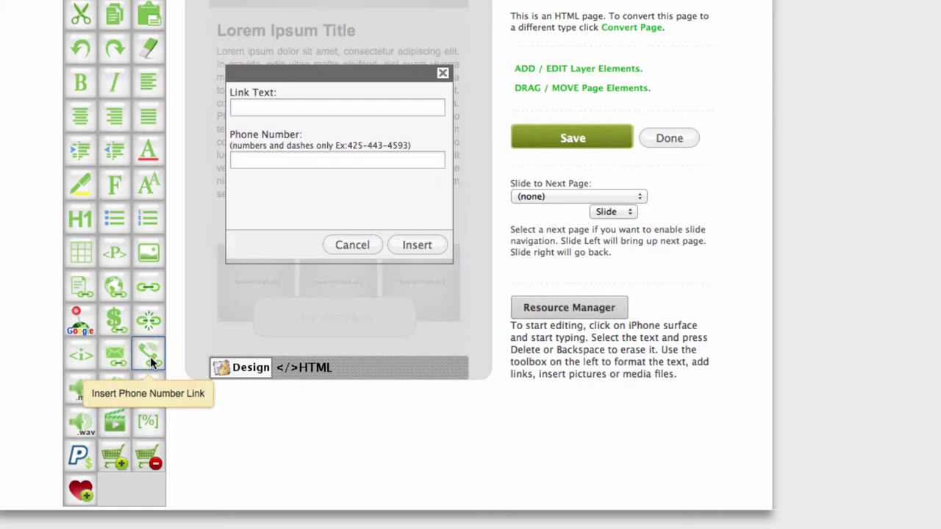
{"action": "left_click", "coordinate": [294, 107]}
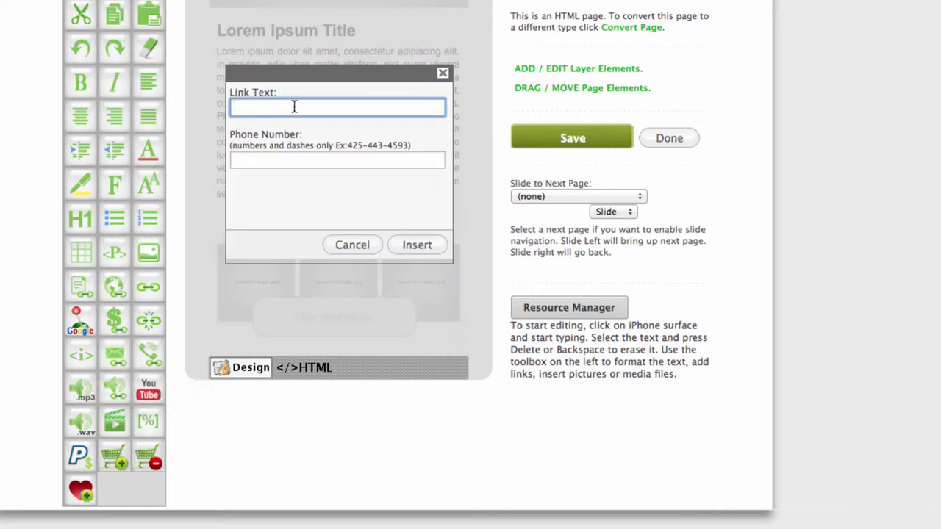
{"action": "type", "text": "Call us now"}
{"action": "left_click", "coordinate": [304, 160]}
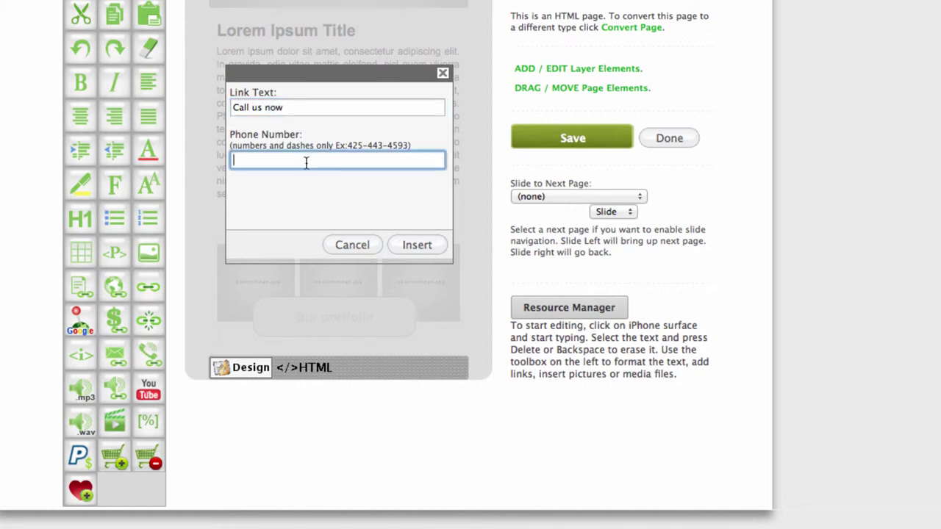
{"action": "type", "text": "123123123123"}
{"action": "left_click", "coordinate": [416, 244]}
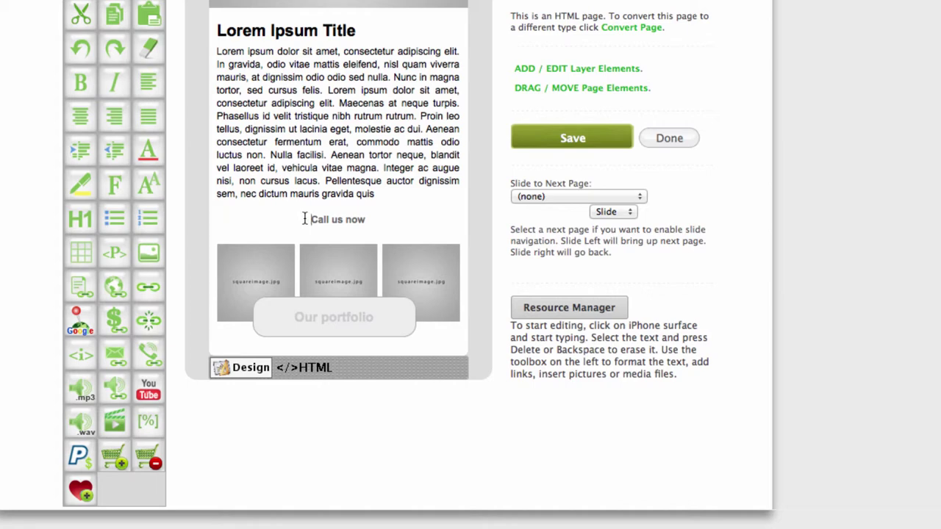
Remove the extra blank line under 'Call us now' and add spacing before the images.
{"action": "left_click_drag", "start_coordinate": [307, 218], "coordinate": [371, 219]}
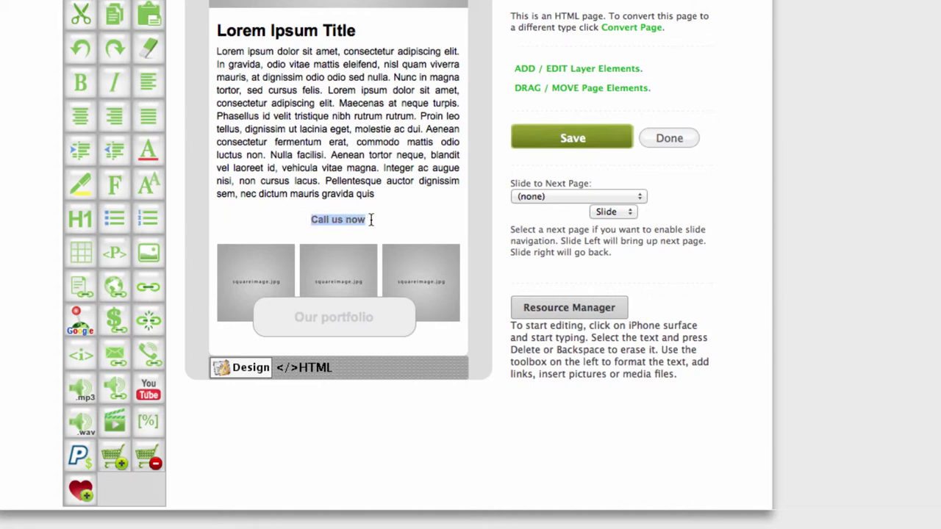
{"action": "left_click", "coordinate": [415, 214]}
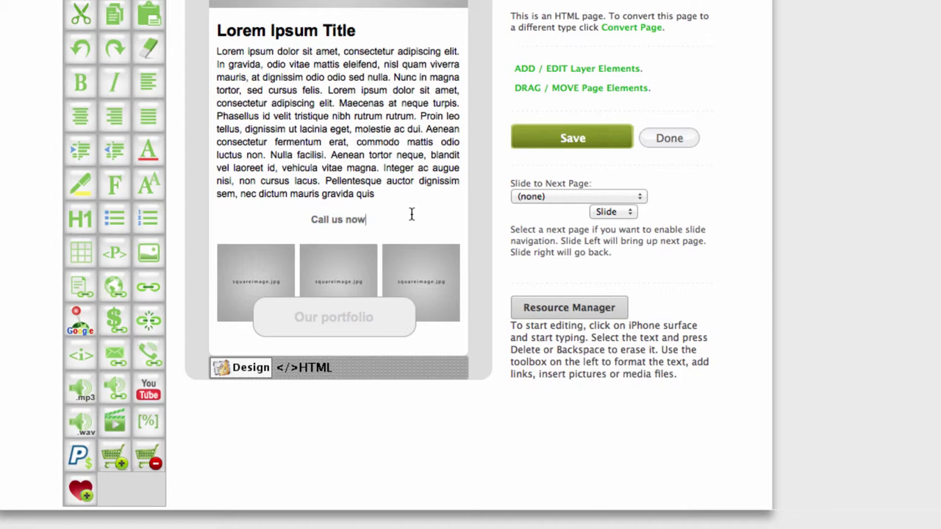
{"action": "scroll", "coordinate": [402, 206], "scroll_direction": "down", "scroll_amount": 1}
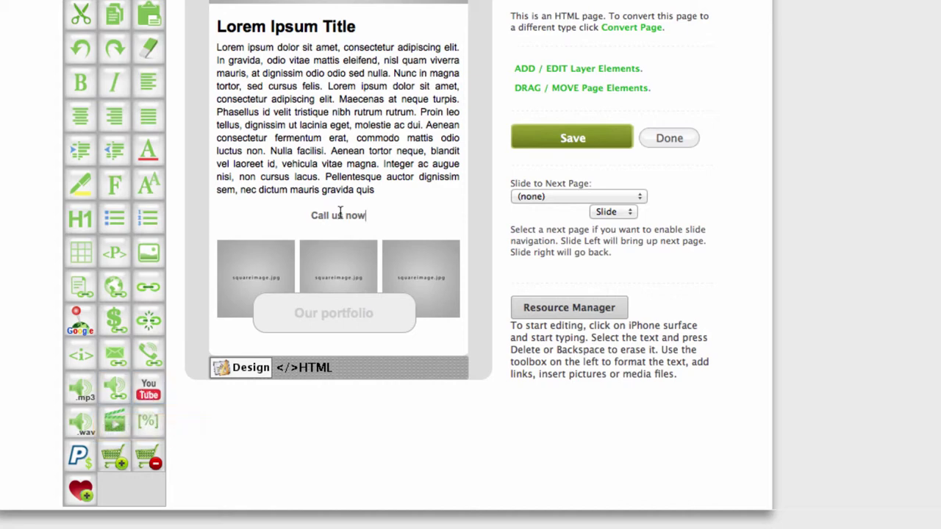
{"action": "left_click", "coordinate": [410, 227]}
{"action": "key", "text": "BackSpace"}
{"action": "key", "text": "Return"}
{"action": "key", "text": "Return"}
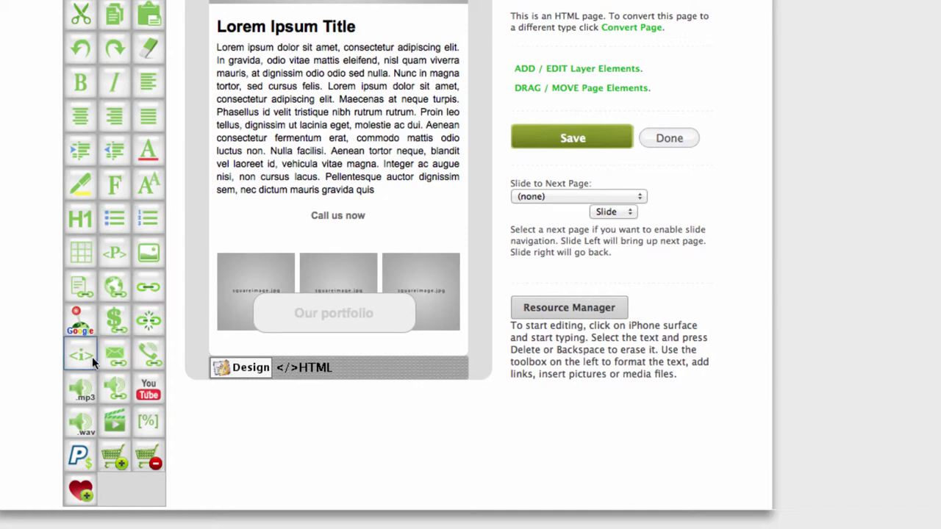
Open the YouTube Video Embed dialog from the Tool Box, ready for the embed code.
{"action": "left_click", "coordinate": [149, 390]}
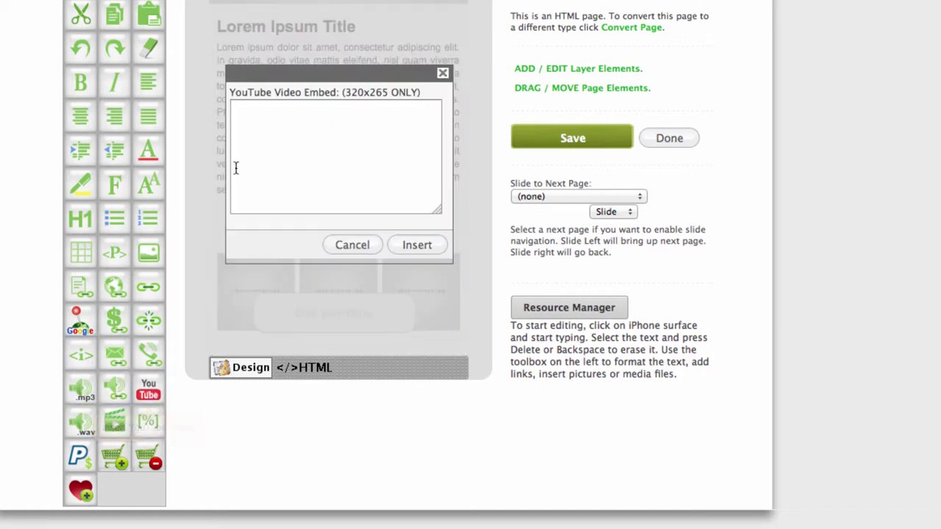
{"action": "left_click", "coordinate": [313, 124]}
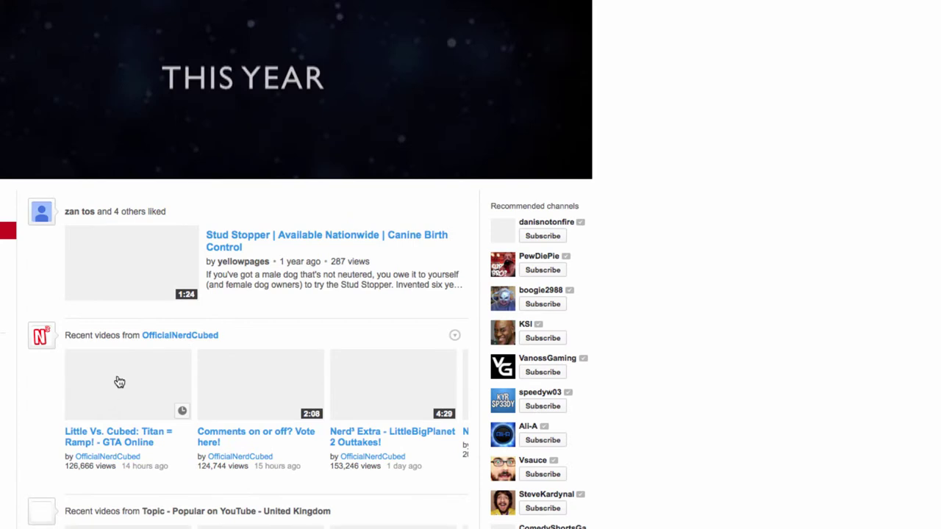
Open the Little Vs. Cubed: Titan = Ramp! GTA Online video and show its Share > Embed code.
{"action": "left_click", "coordinate": [144, 352]}
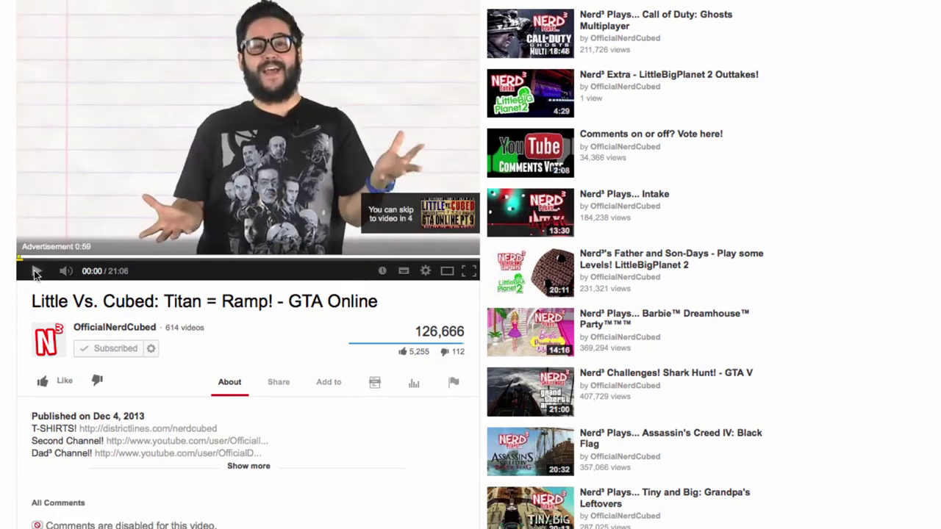
{"action": "left_click", "coordinate": [281, 386]}
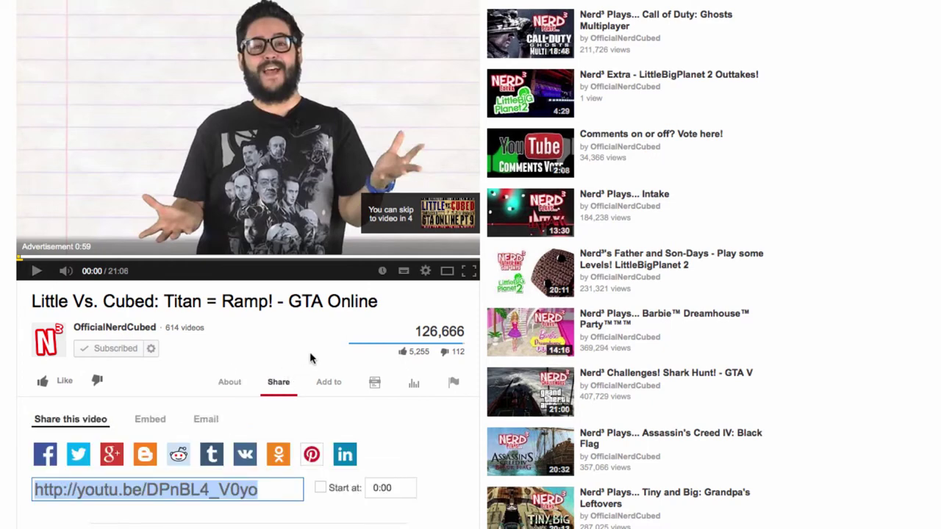
{"action": "left_click", "coordinate": [279, 387]}
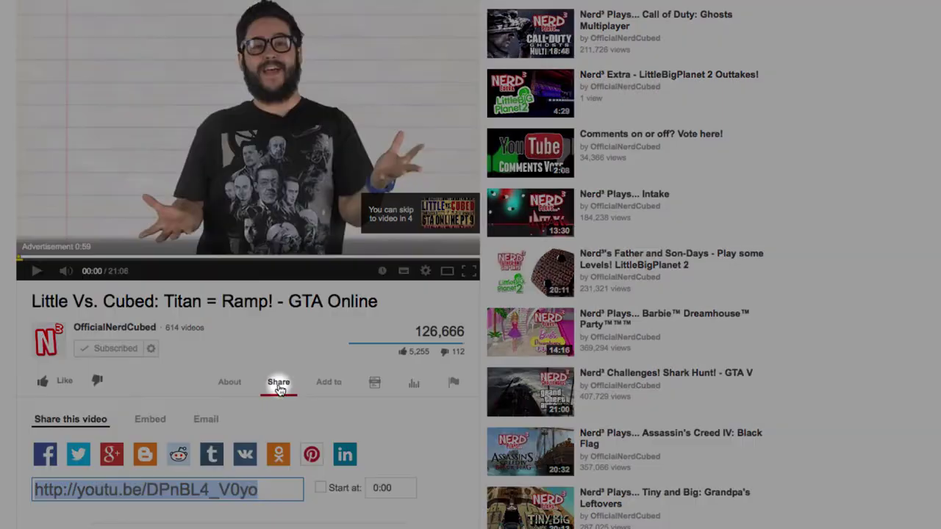
{"action": "left_click", "coordinate": [277, 385]}
{"action": "left_click", "coordinate": [148, 420]}
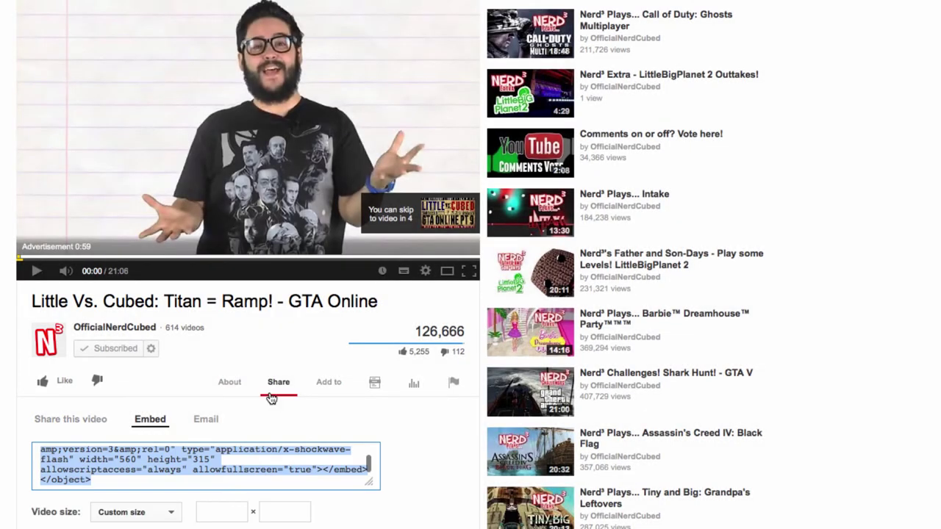
Set the embed's custom width to 320 (320 × 180) and select the full embed code.
{"action": "scroll", "coordinate": [269, 392], "scroll_direction": "down", "scroll_amount": 3}
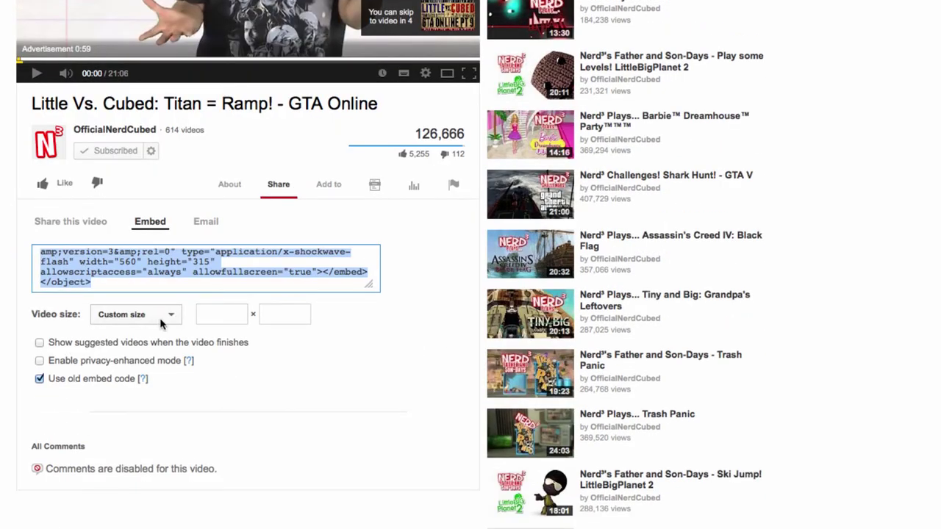
{"action": "left_click", "coordinate": [216, 314]}
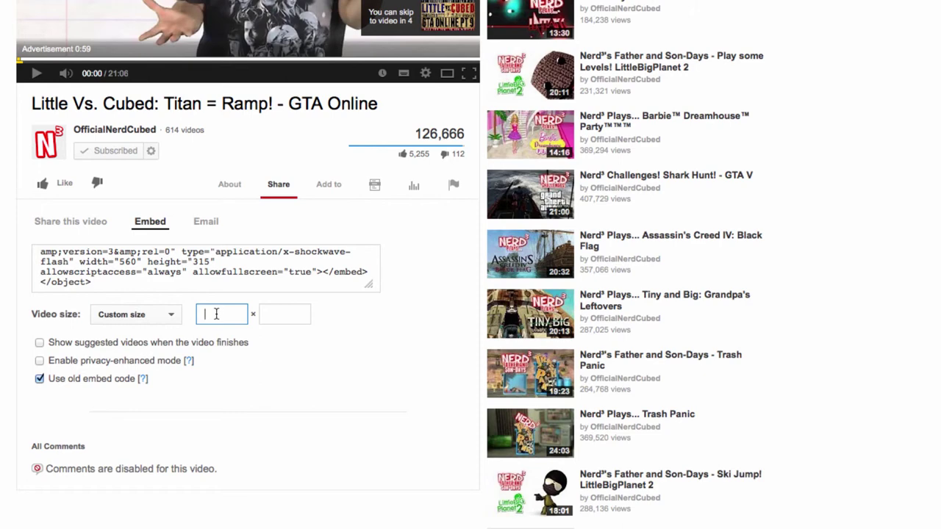
{"action": "type", "text": "320"}
{"action": "left_click", "coordinate": [166, 261]}
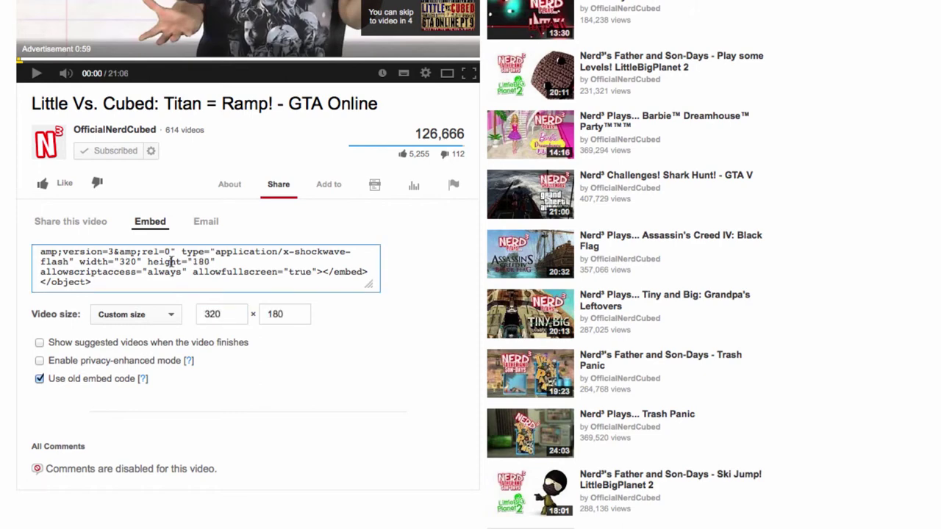
{"action": "left_click", "coordinate": [161, 266]}
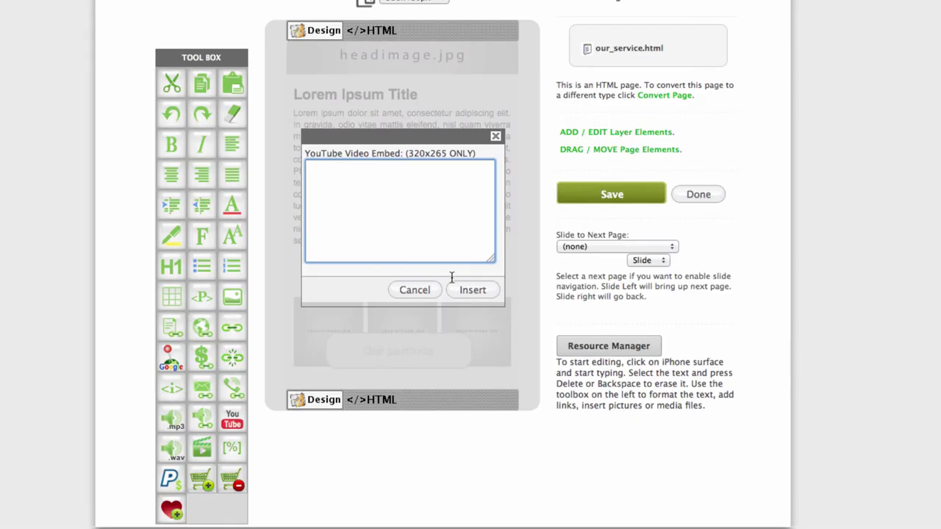
Paste the copied YouTube embed code and insert the video below 'Call us now'.
{"action": "left_click", "coordinate": [348, 200]}
{"action": "key", "text": "super+v"}
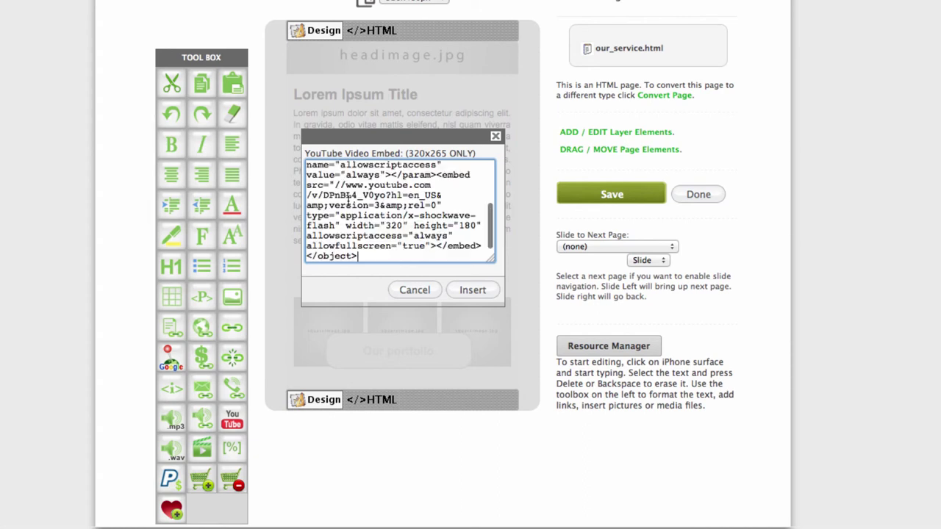
{"action": "left_click", "coordinate": [485, 293]}
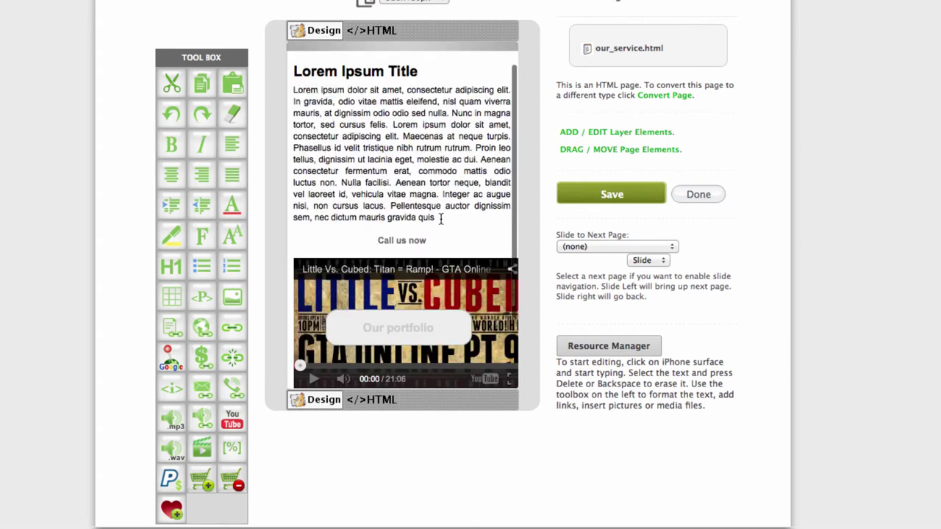
{"action": "scroll", "coordinate": [440, 222], "scroll_direction": "down", "scroll_amount": 2}
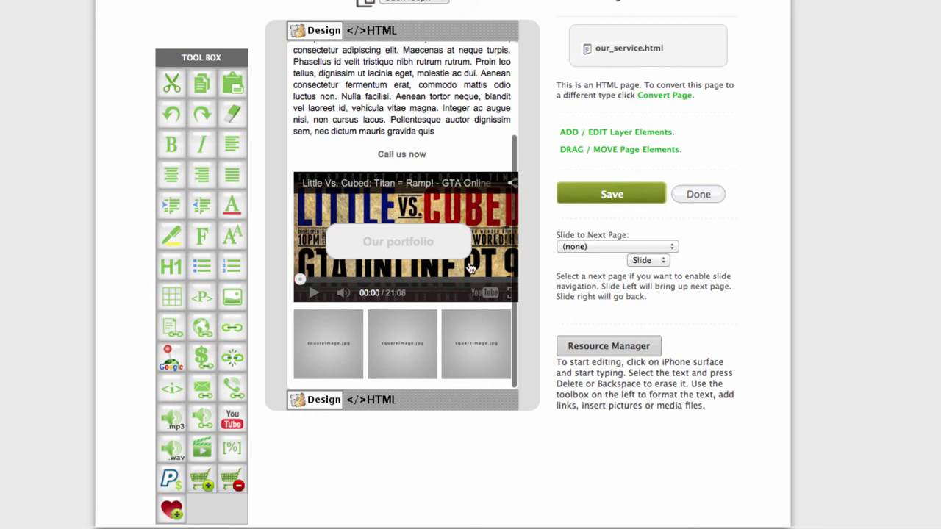
{"action": "scroll", "coordinate": [468, 268], "scroll_direction": "down", "scroll_amount": 3}
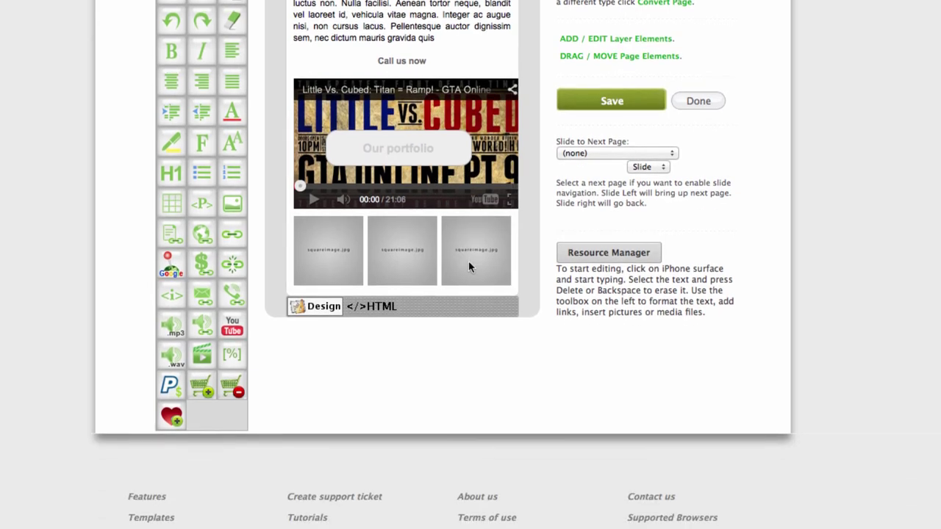
{"action": "scroll", "coordinate": [469, 260], "scroll_direction": "down", "scroll_amount": 1}
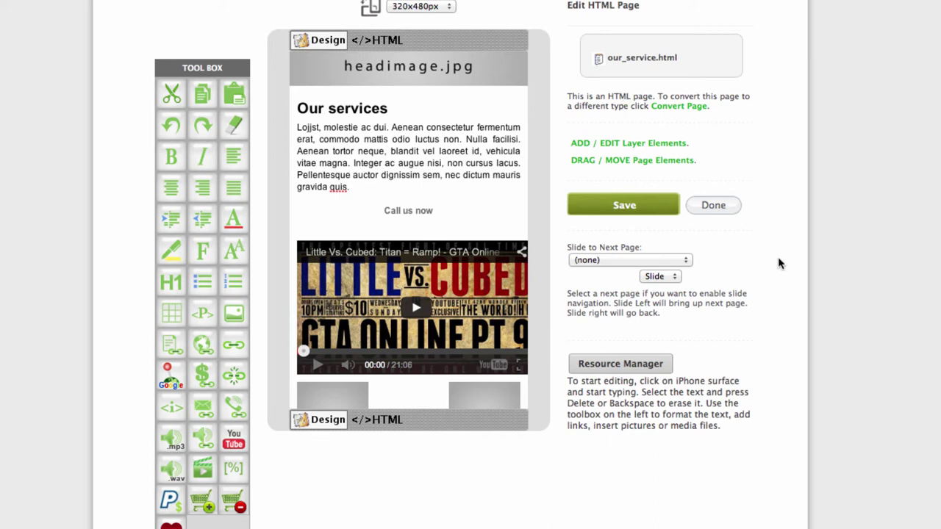
{"action": "scroll", "coordinate": [779, 256], "scroll_direction": "down", "scroll_amount": 1}
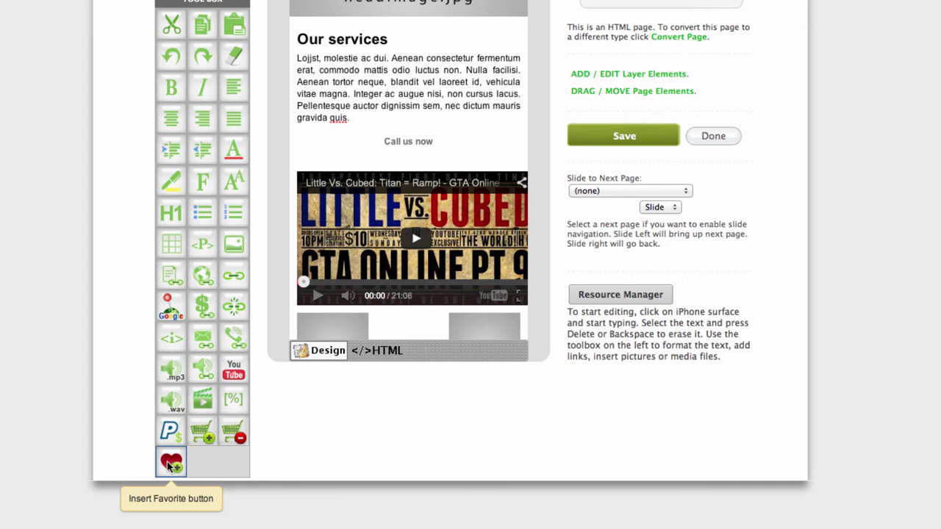
Save our_service.html and go back to the Edit Application Pages list.
{"action": "scroll", "coordinate": [571, 243], "scroll_direction": "up", "scroll_amount": 3}
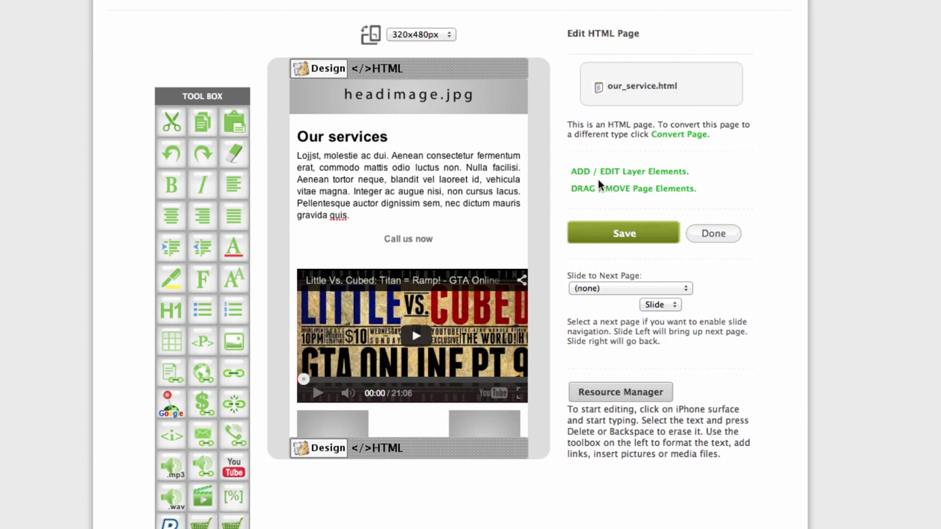
{"action": "left_click", "coordinate": [631, 234]}
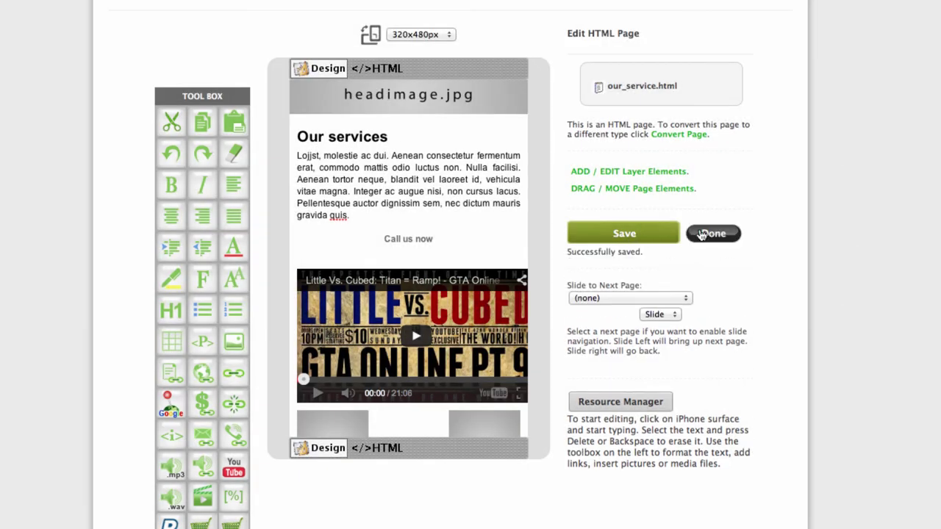
{"action": "left_click", "coordinate": [704, 233]}
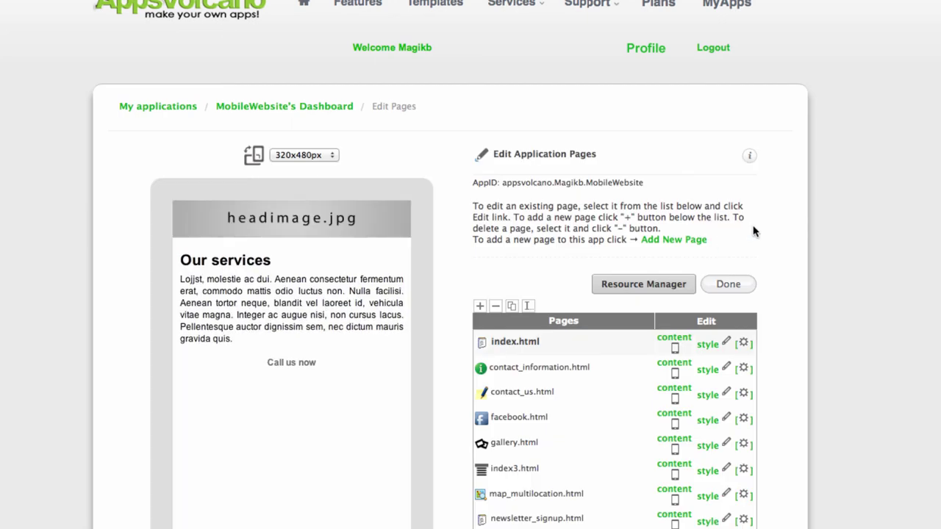